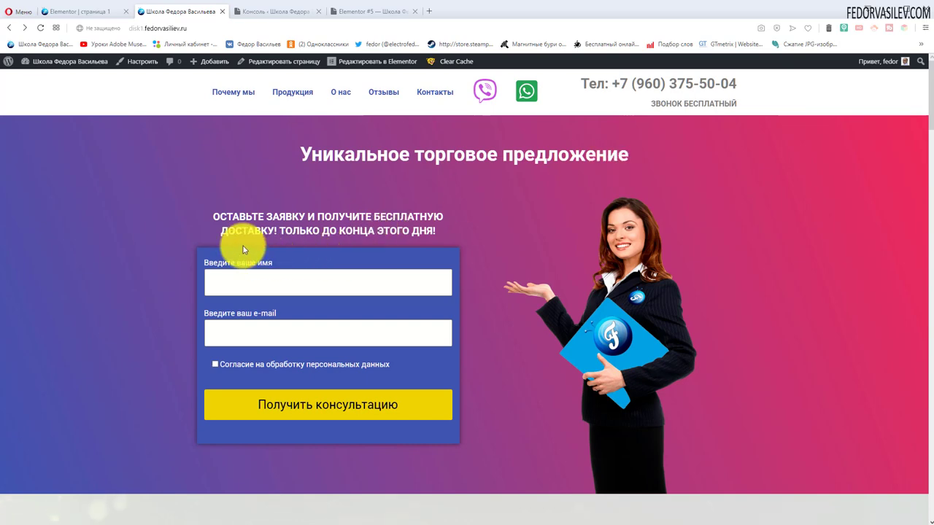
Step: Switch to the WordPress console and open the page "Elementor #5" from the pages list for editing in Elementor
mouse_move(212, 217)
mouse_down()
mouse_move(375, 236)
mouse_move(437, 232)
mouse_move(227, 218)
mouse_up()
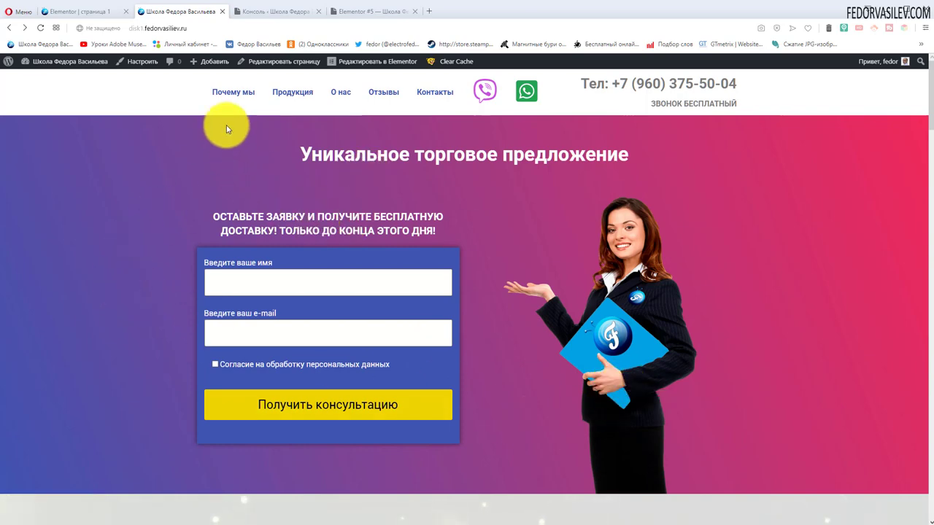
click(270, 13)
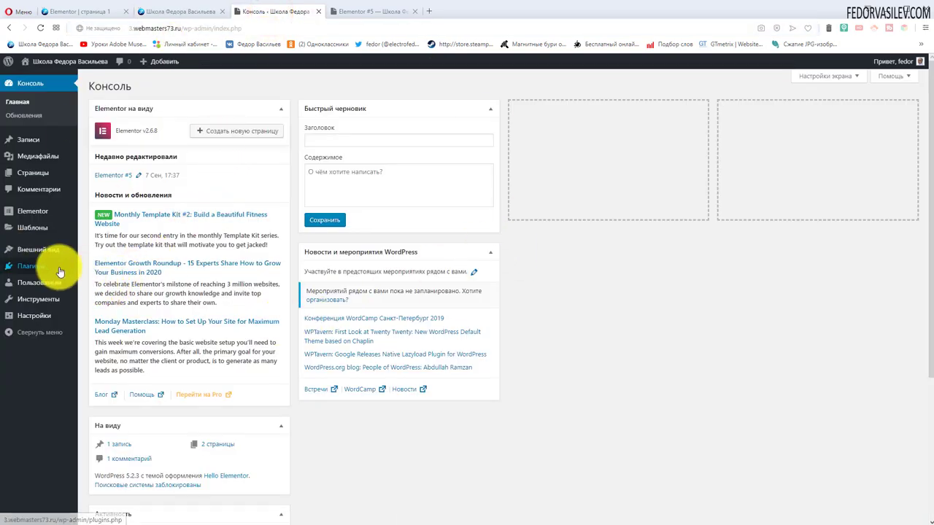
mouse_move(35, 178)
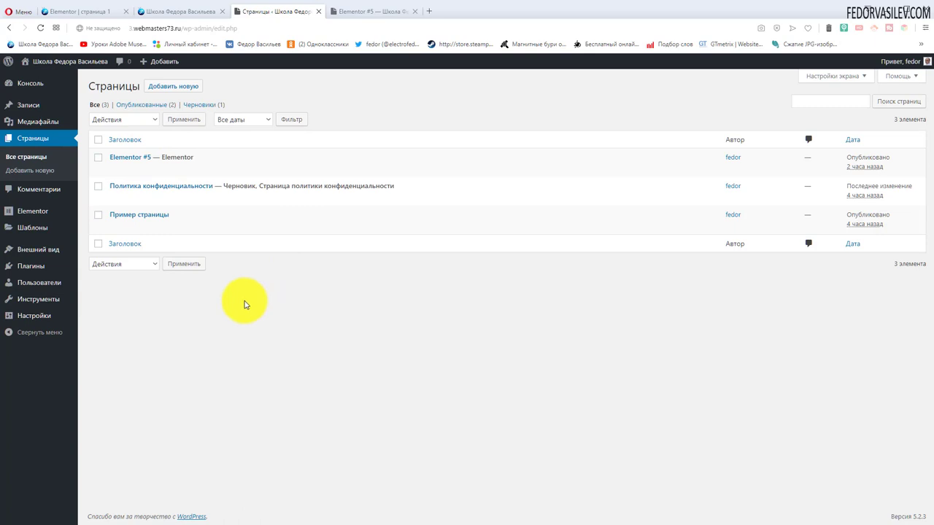
mouse_move(137, 202)
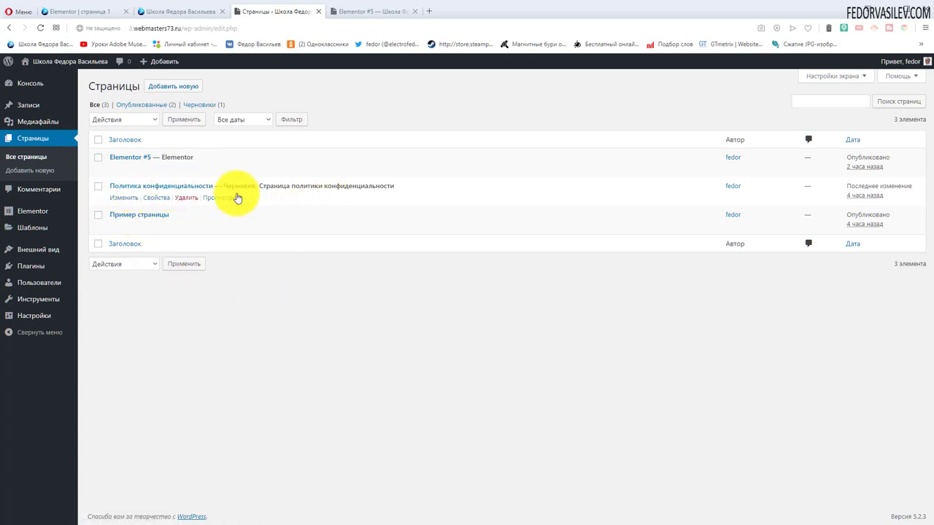
mouse_move(114, 229)
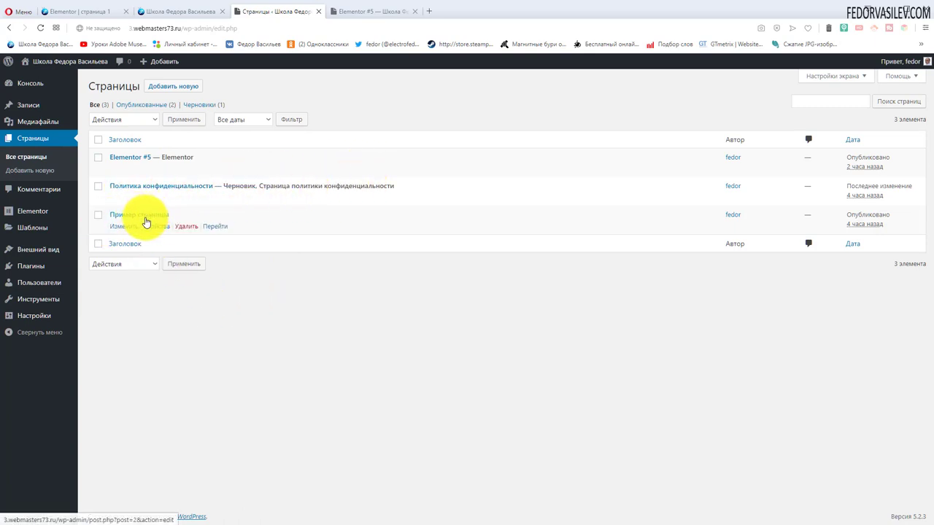
mouse_move(126, 165)
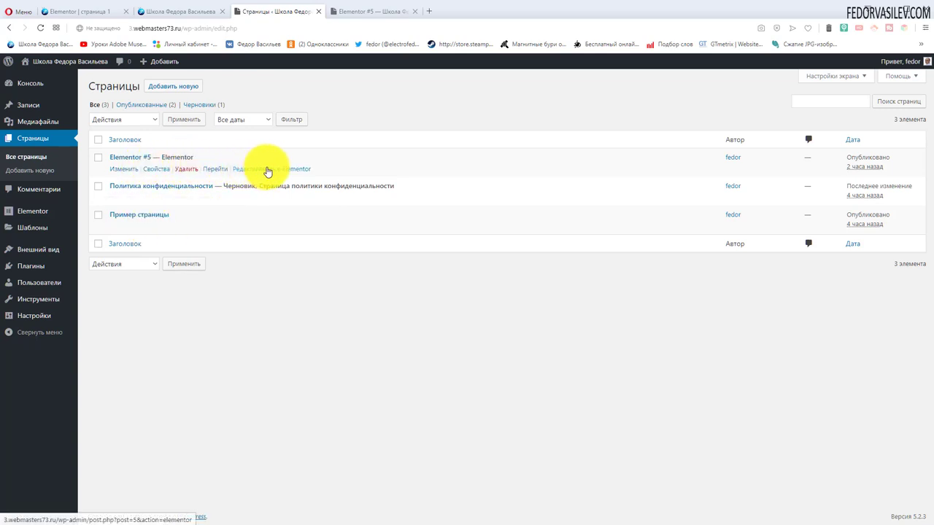
click(252, 169)
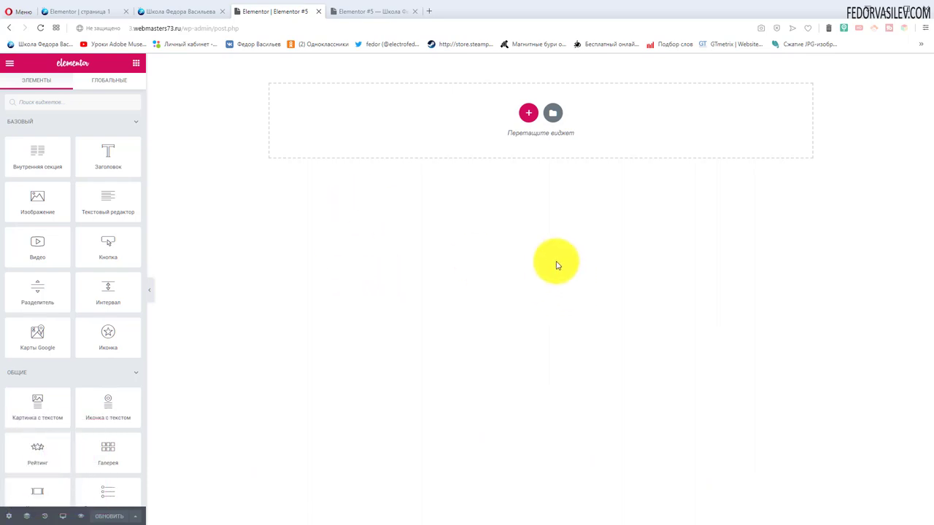
Step: Examine the available section structures and the page template library without inserting anything
click(529, 115)
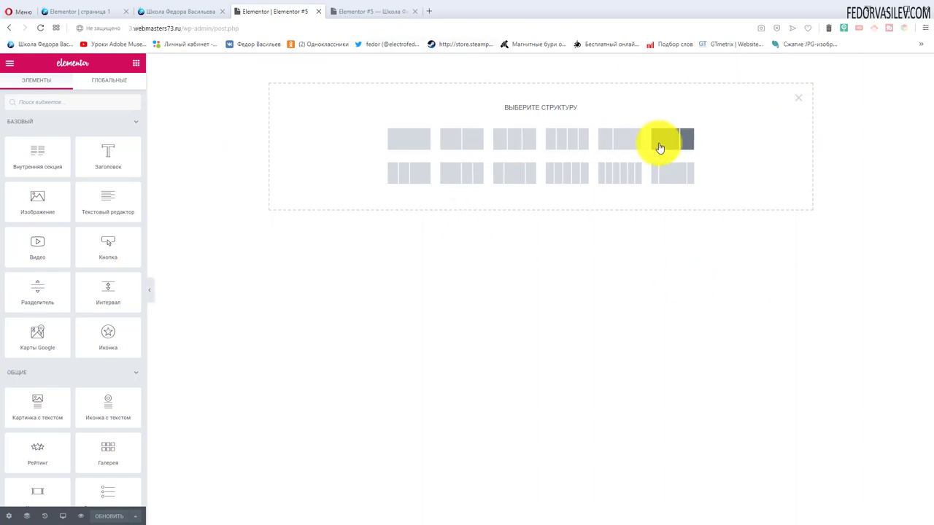
click(798, 97)
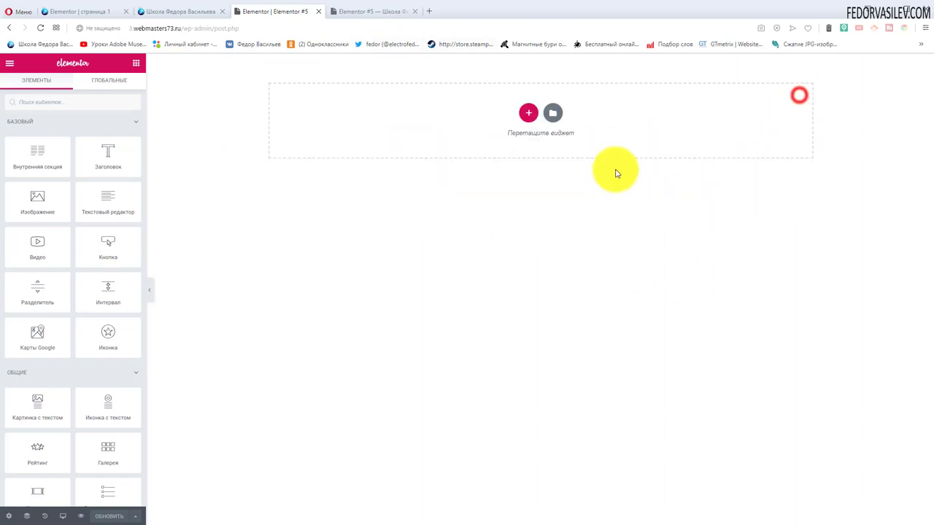
click(552, 116)
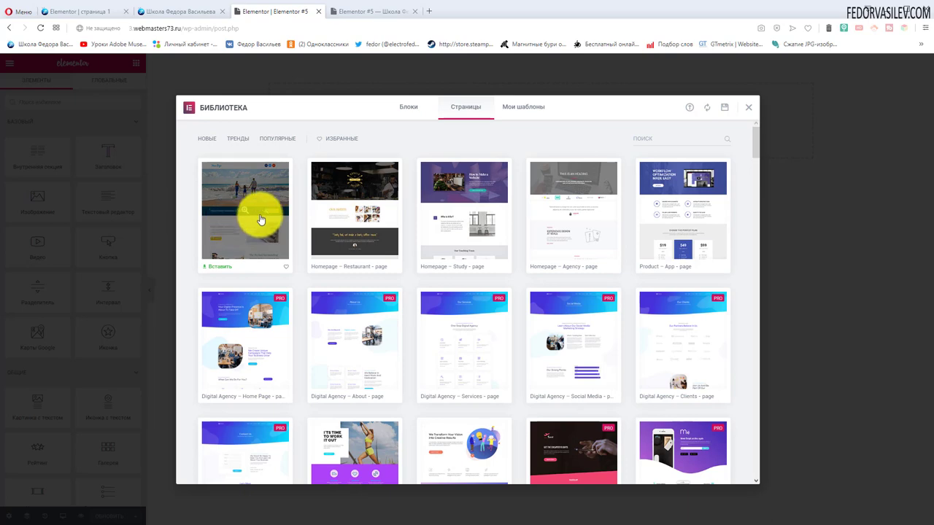
click(751, 108)
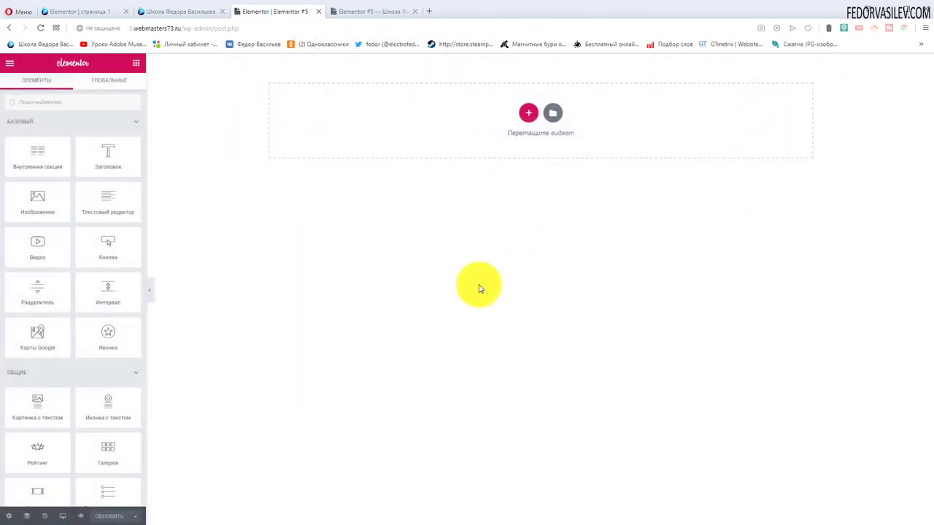
click(527, 113)
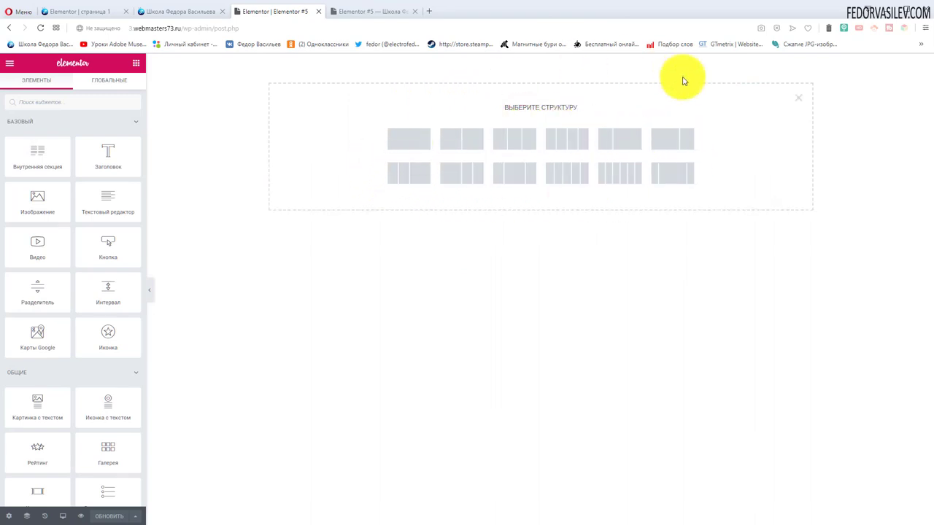
click(798, 97)
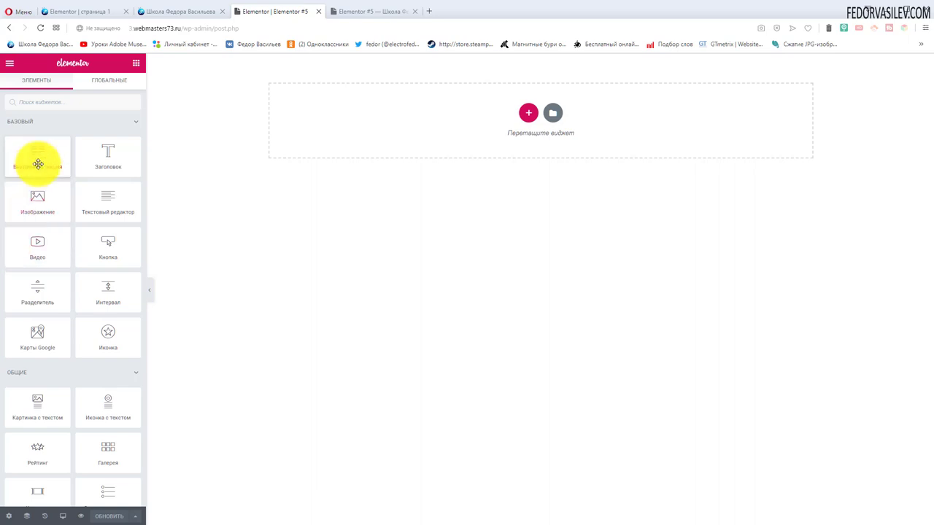
Step: Add an inner section (Внутренняя секция) to the empty page
drag(38, 164, 745, 92)
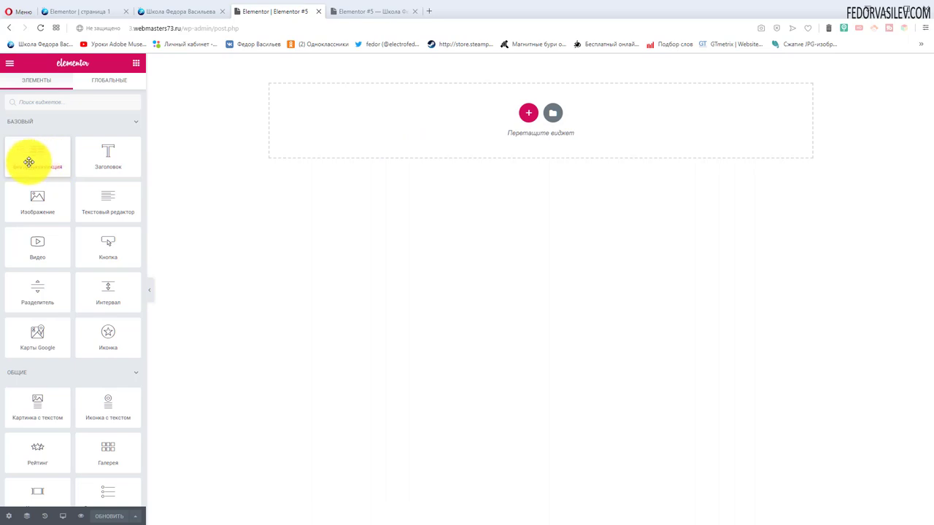
drag(31, 144, 200, 129)
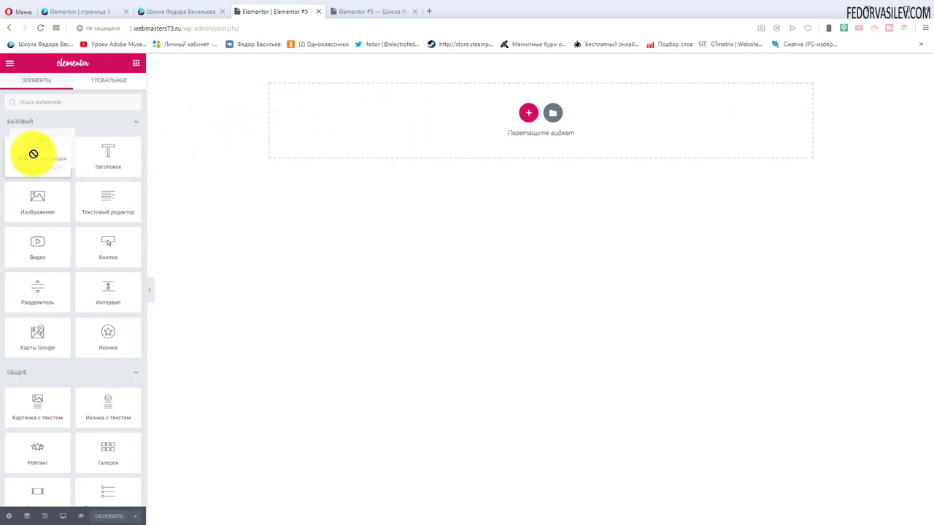
click(526, 113)
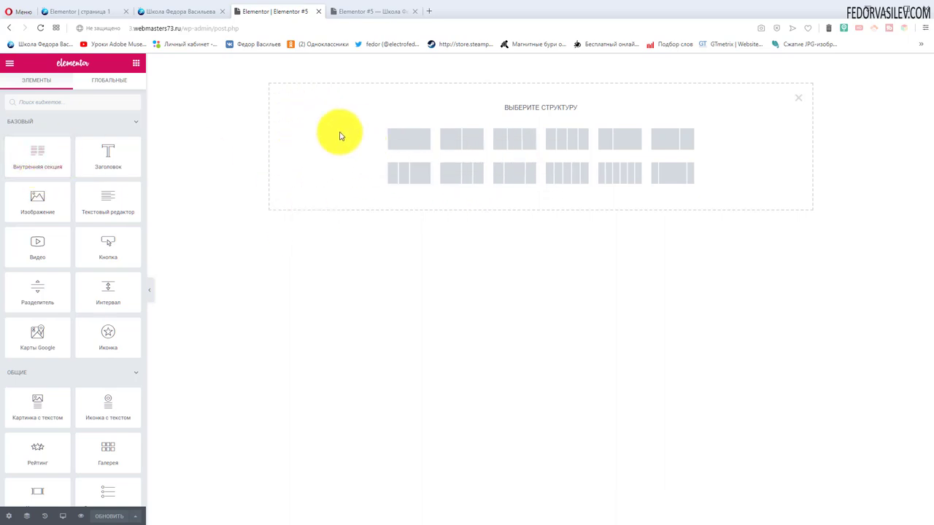
click(799, 101)
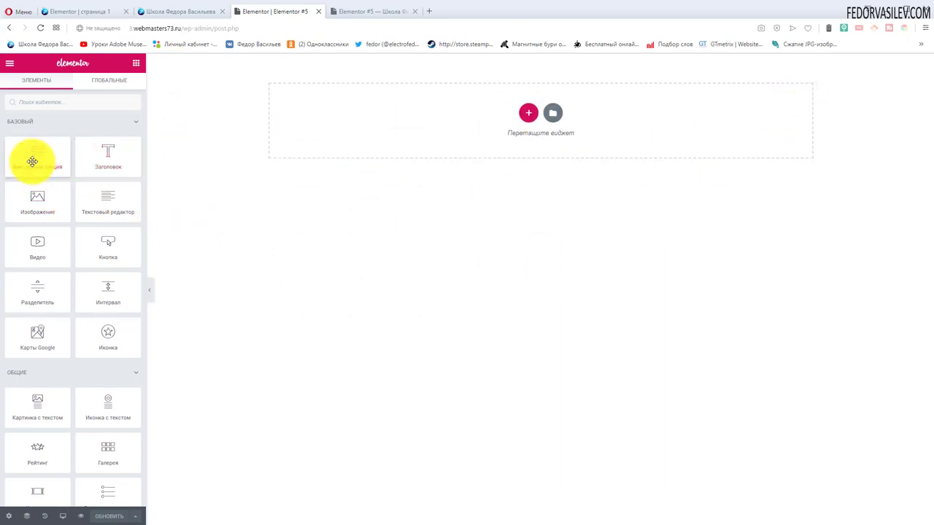
drag(30, 159, 183, 159)
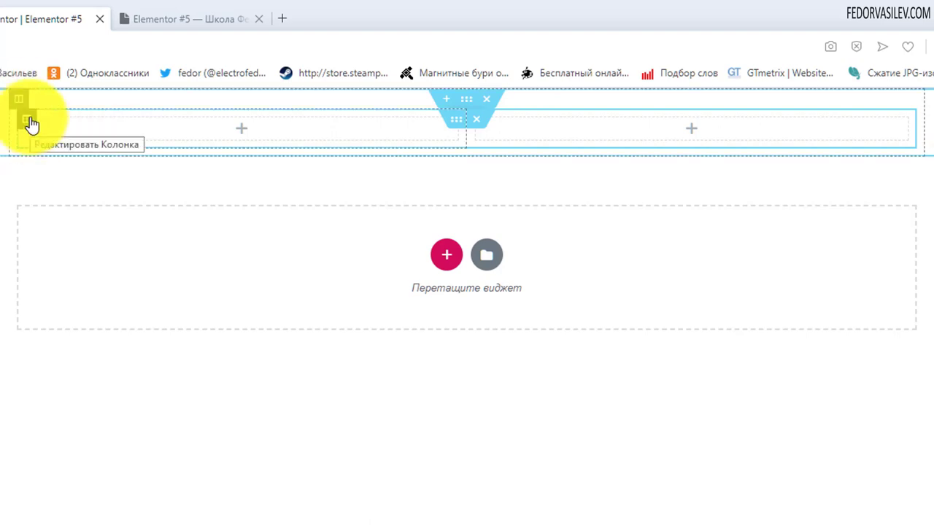
Step: Check the main headline on the sample landing page, and delete the two-column inner section from the page being edited
click(179, 11)
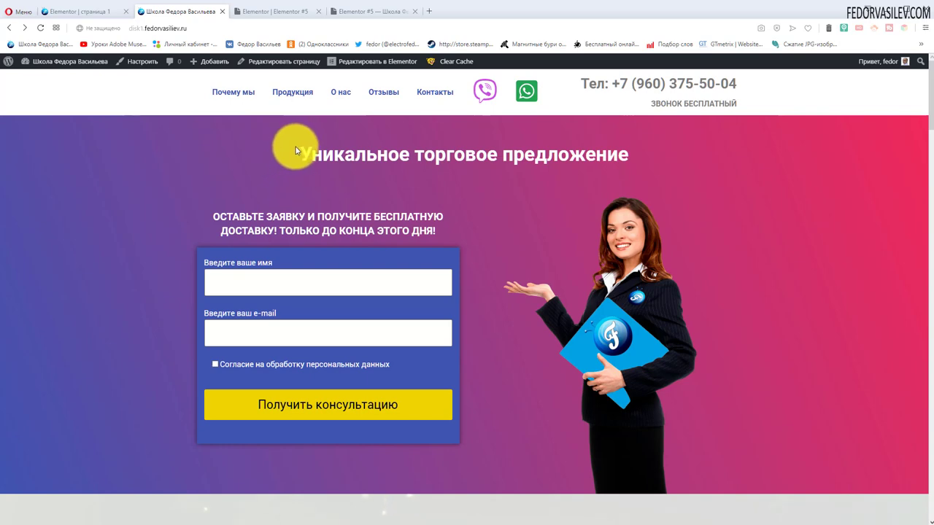
drag(298, 153, 626, 155)
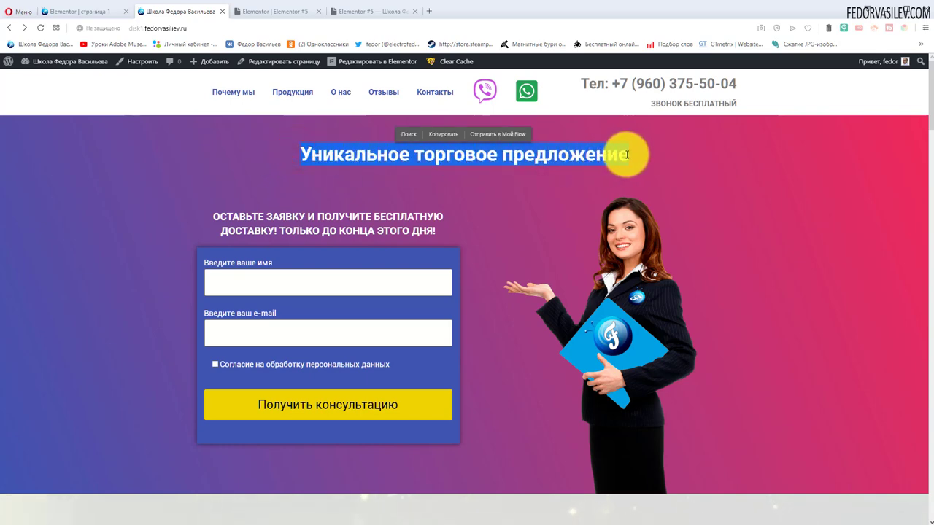
click(437, 150)
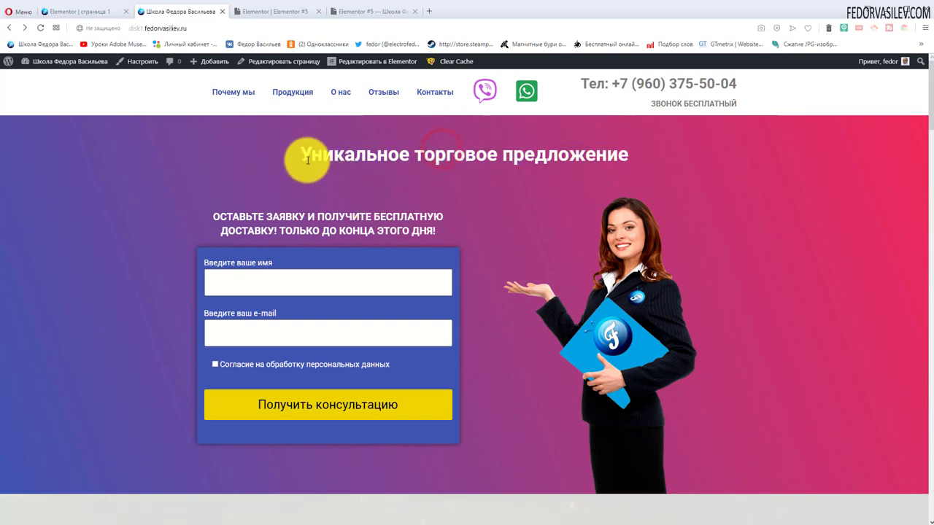
drag(291, 154, 652, 168)
click(277, 11)
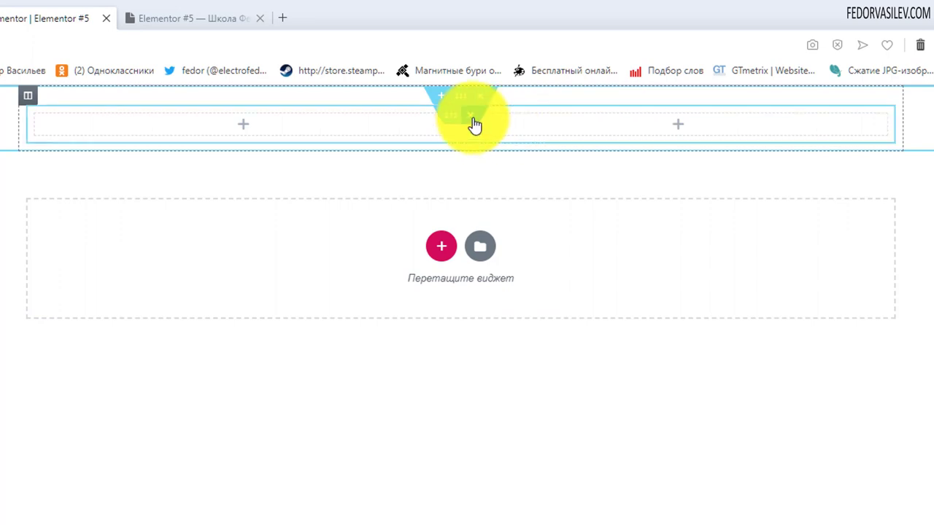
mouse_move(471, 119)
mouse_down()
mouse_move(489, 194)
mouse_move(480, 109)
mouse_up()
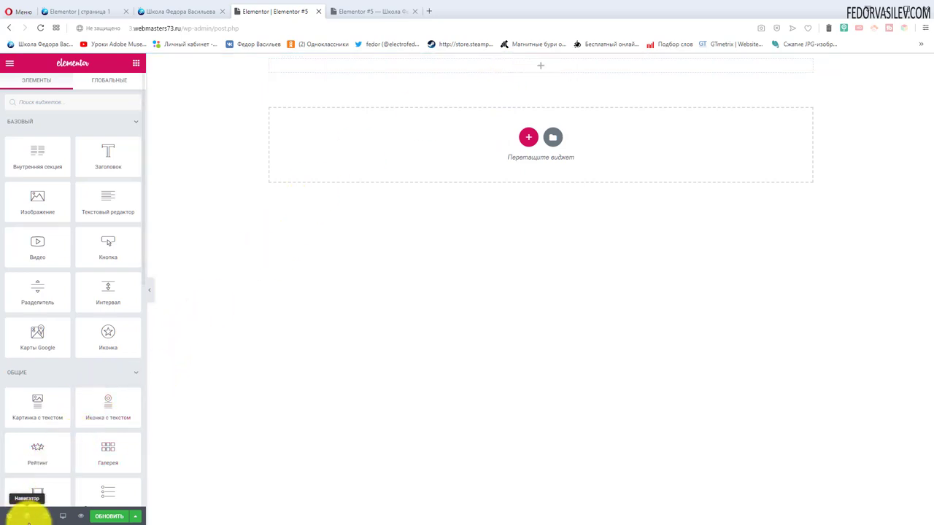
Step: Restore the inner section through the editing history and reapply its deletion
click(45, 518)
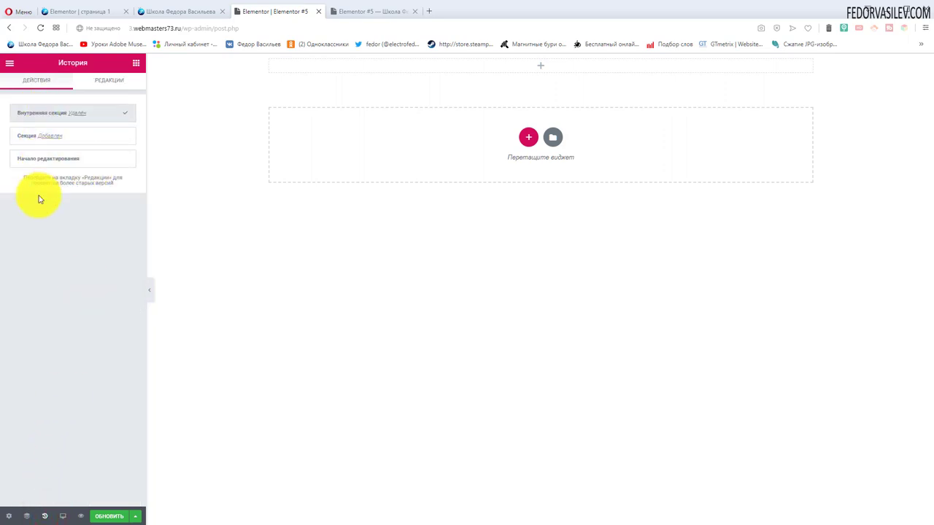
click(41, 138)
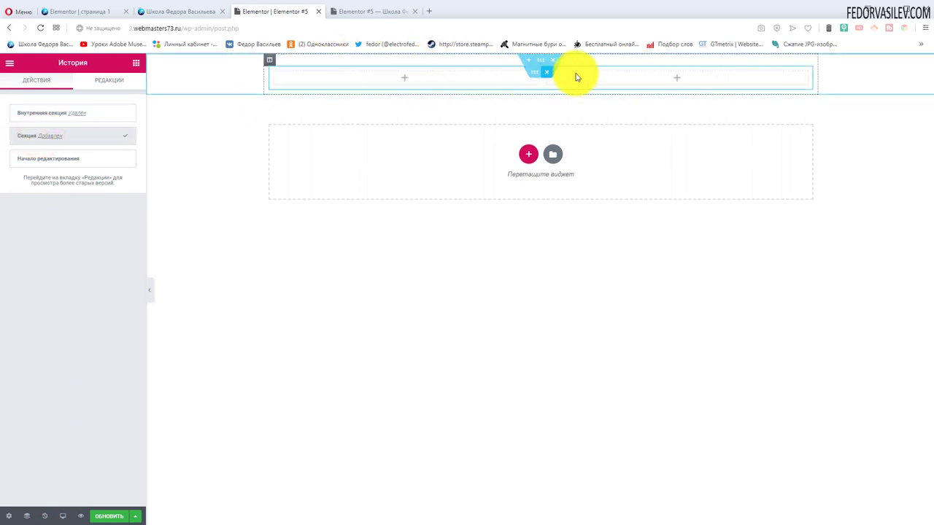
click(64, 115)
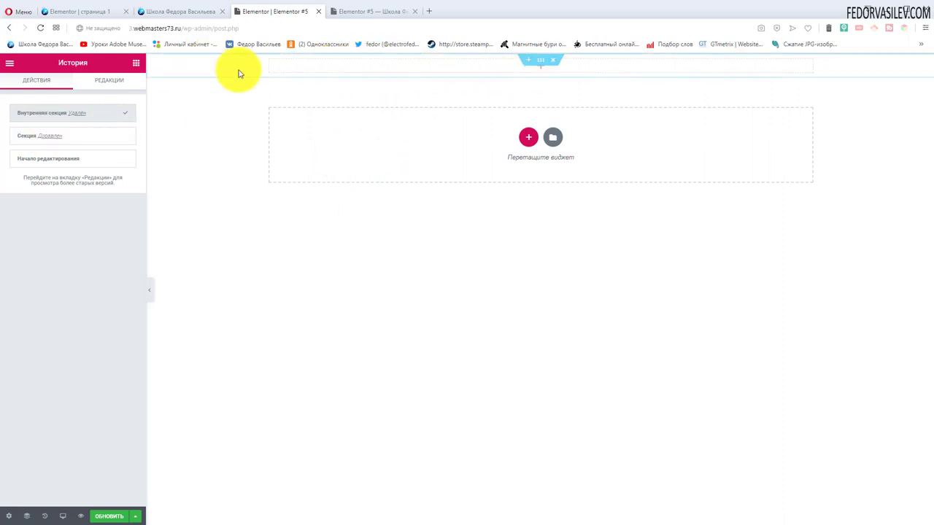
Step: Add a heading widget (Заголовок) to the empty column of the section
click(540, 73)
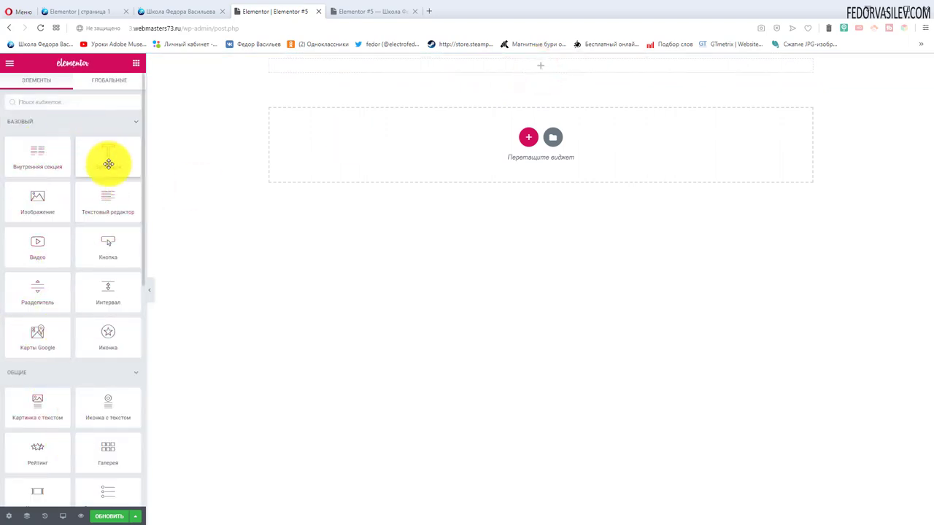
drag(100, 163, 526, 65)
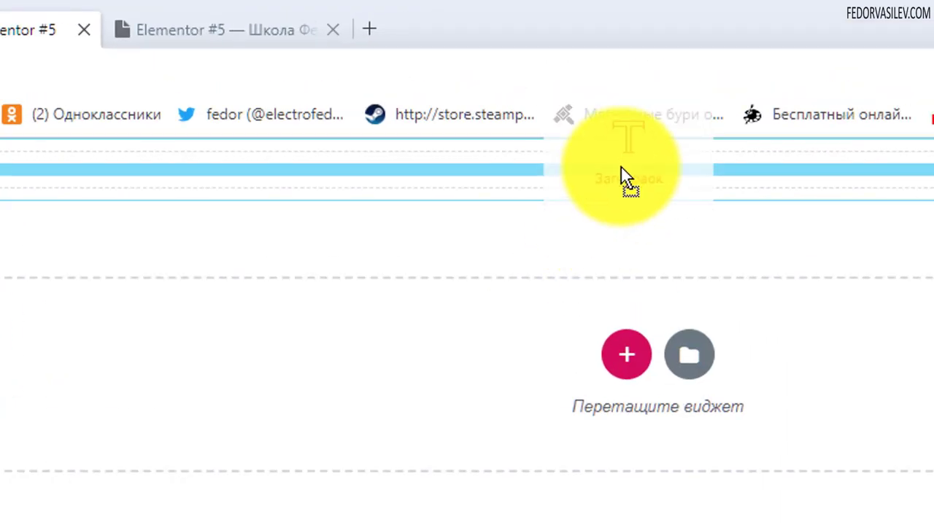
drag(621, 167, 601, 168)
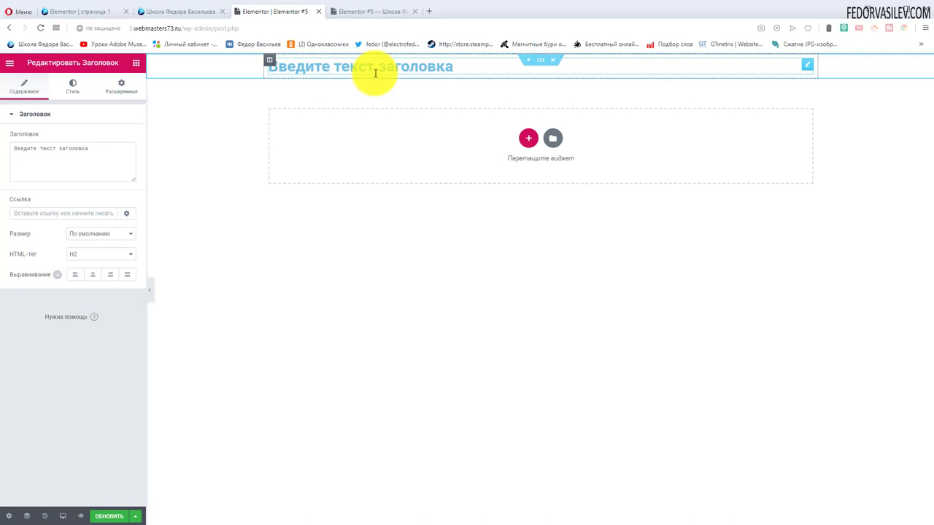
Step: Replace the heading's placeholder text with "Уникальное торговое предложение"
triple_click(329, 69)
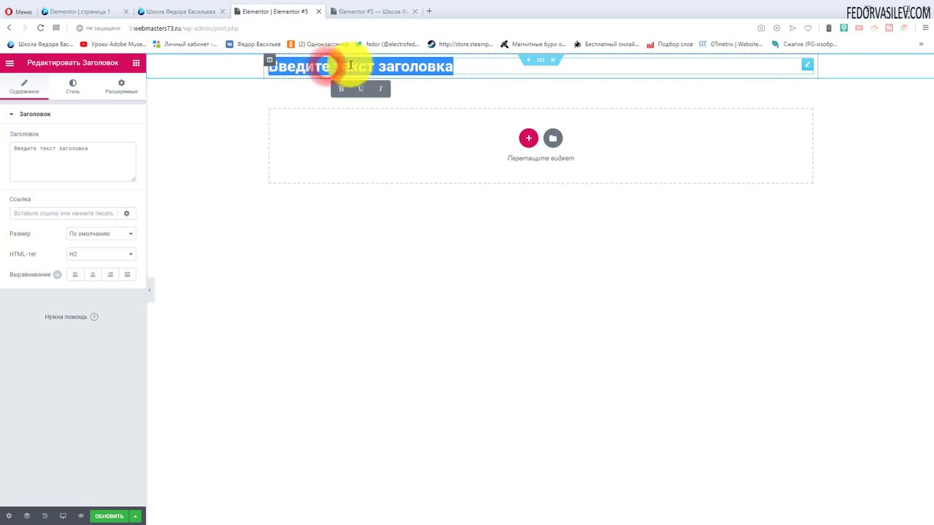
click(54, 164)
drag(93, 154, 27, 158)
click(96, 151)
drag(108, 151, 49, 169)
text(уникальное торговое предложение)
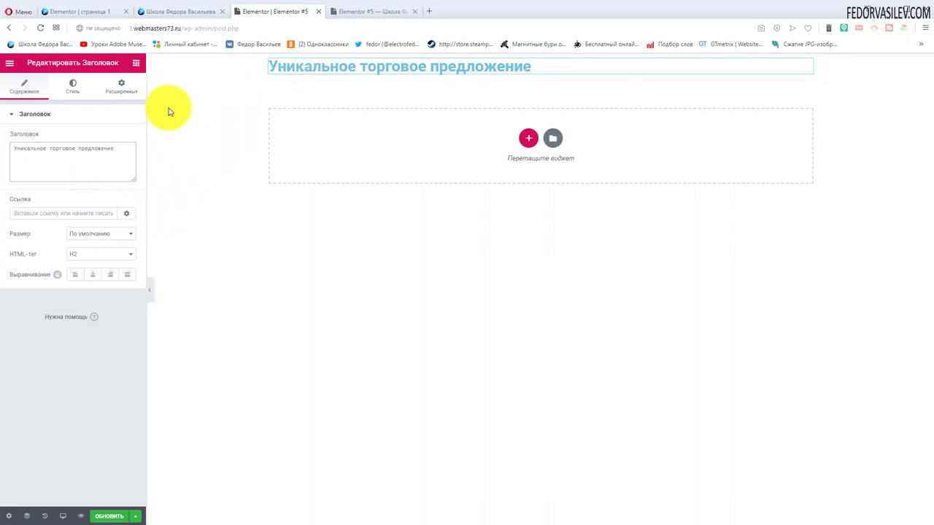
Step: Set the heading's HTML tag to H1, keeping its size at the default
click(100, 235)
click(61, 235)
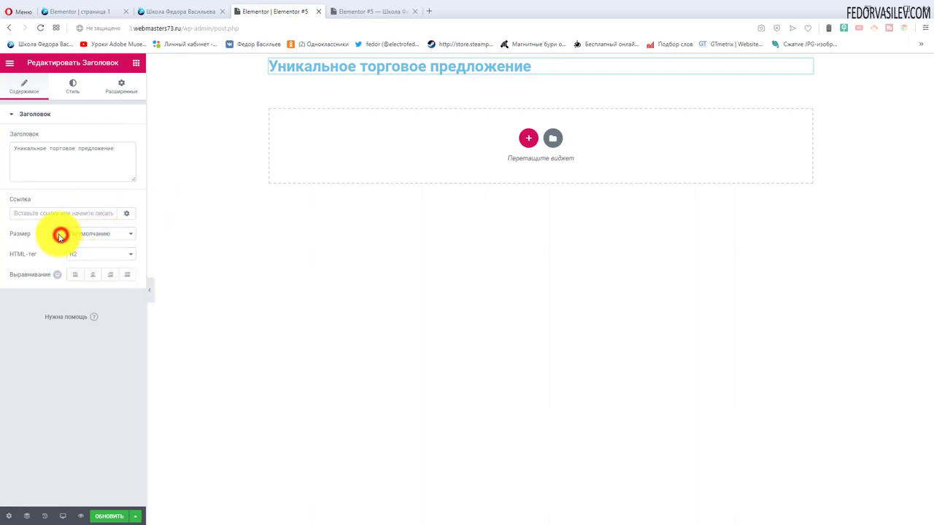
click(81, 259)
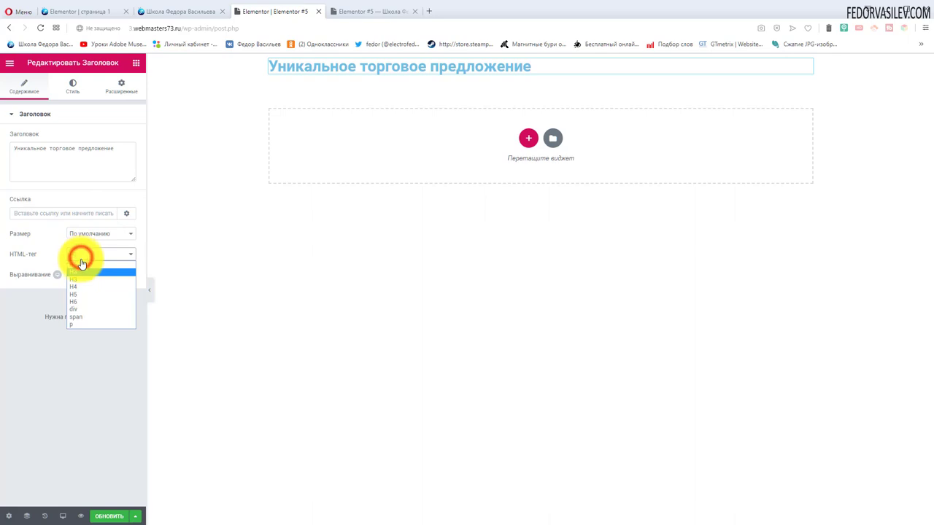
click(80, 263)
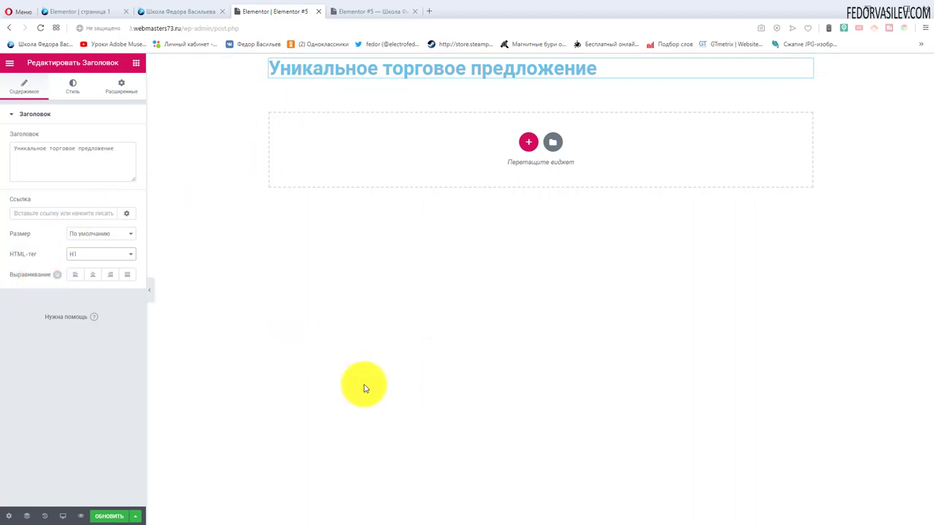
Step: Switch to the sample landing page, examine the alignment of its section headings down to "О нас", and return to the Elementor editor
click(177, 11)
scroll(160, 186, down, 3)
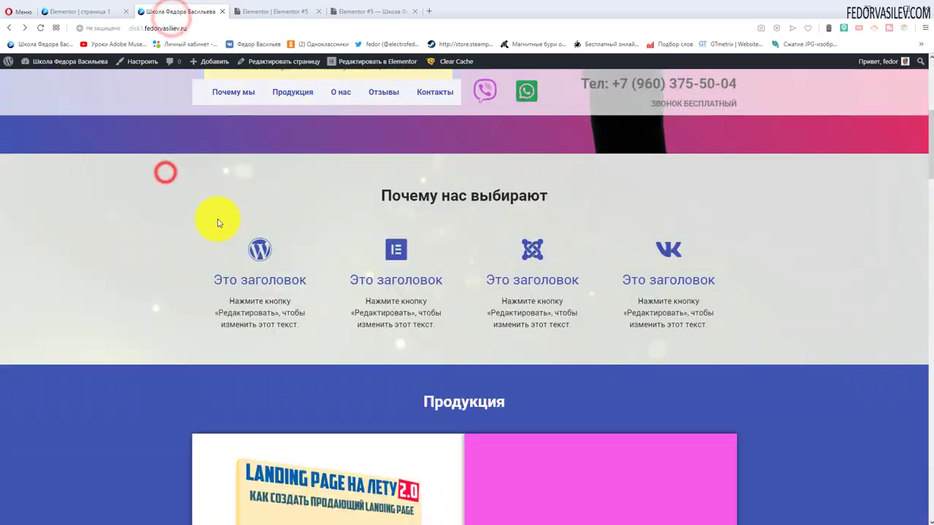
drag(372, 198, 469, 215)
scroll(469, 214, down, 2)
drag(429, 257, 555, 273)
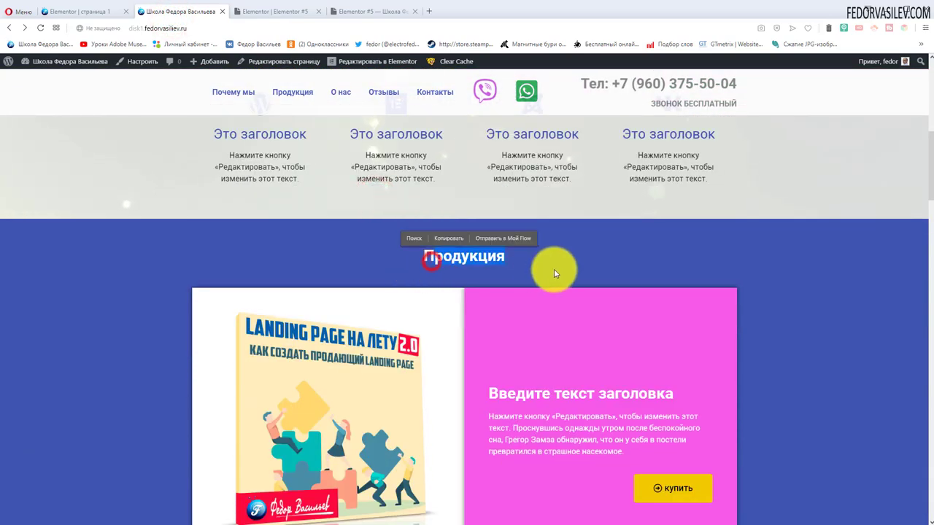
scroll(539, 272, down, 11)
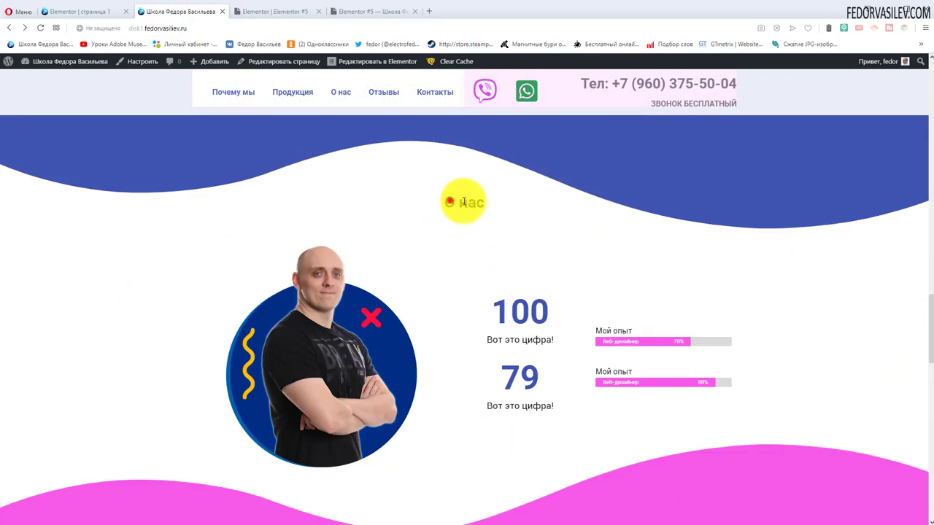
drag(451, 201, 532, 212)
scroll(604, 216, up, 4)
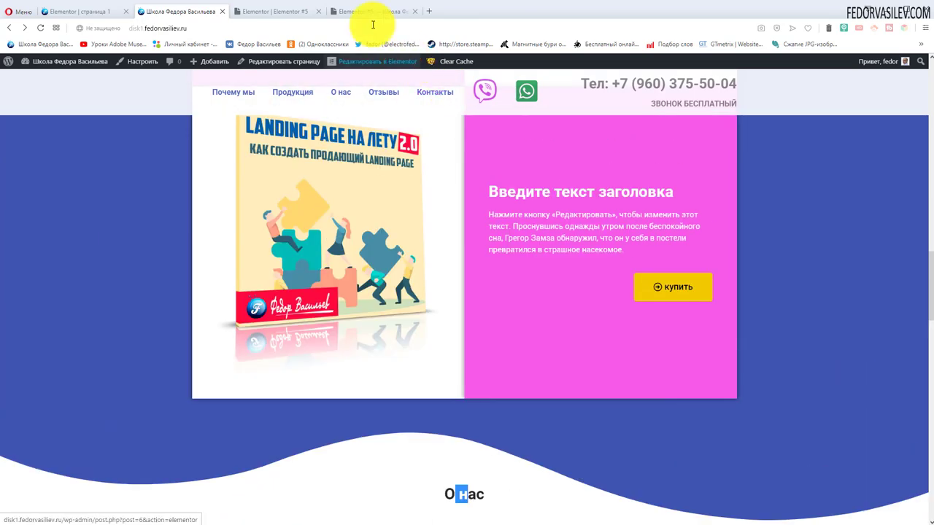
click(284, 12)
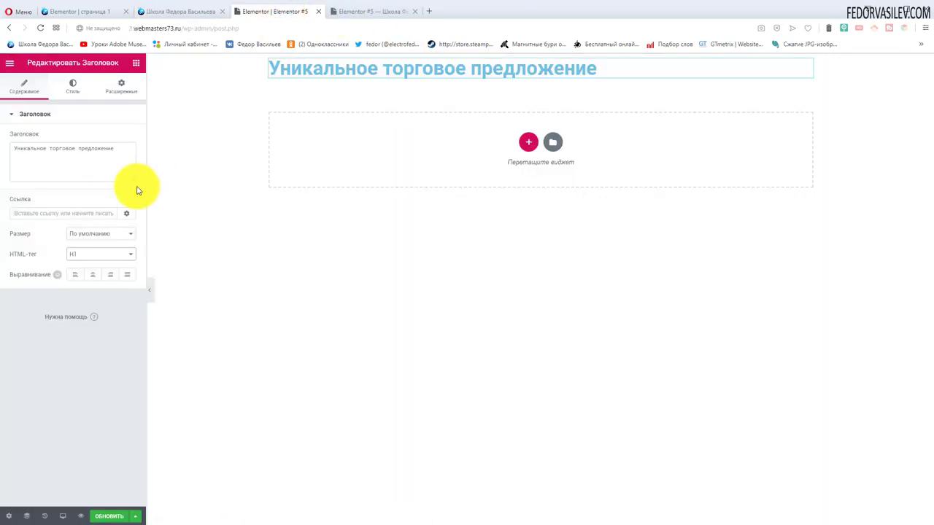
Step: Centre-align the "Уникальное торговое предложение" heading and preview the page briefly without the editing panel
click(96, 281)
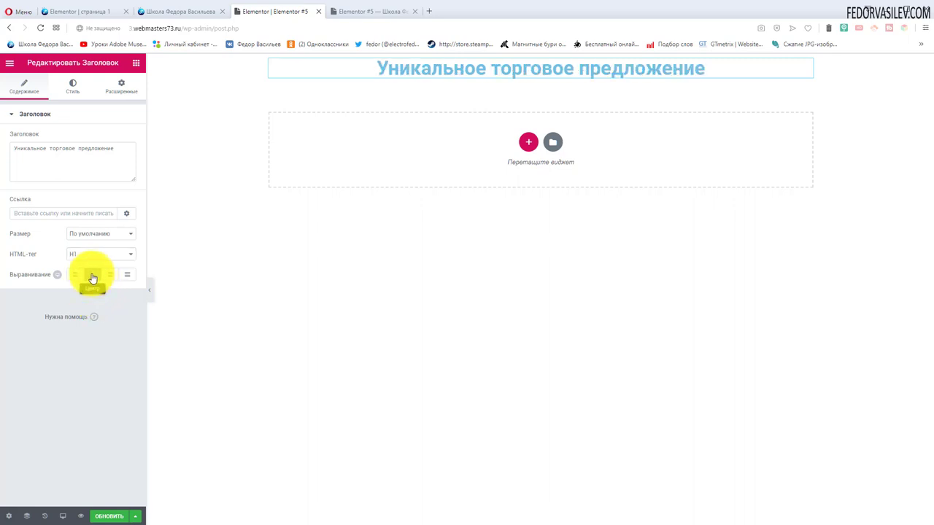
click(149, 292)
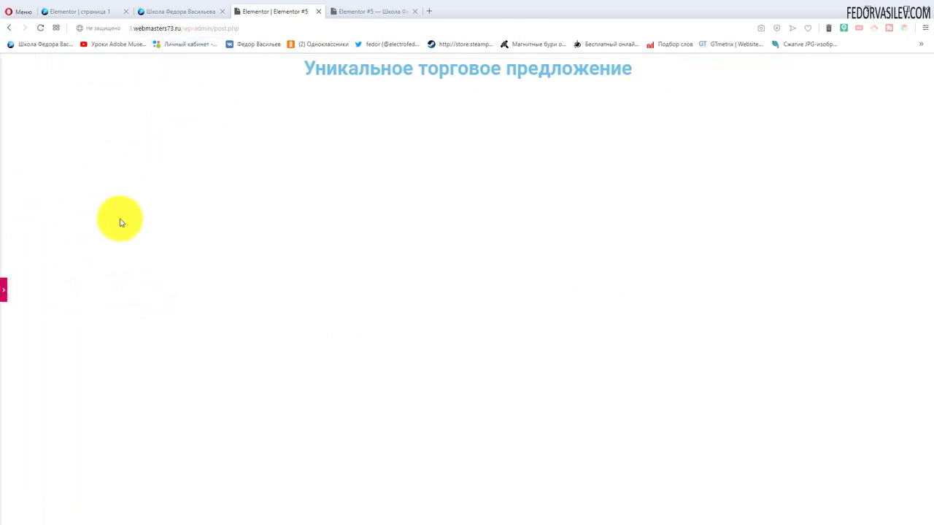
click(4, 293)
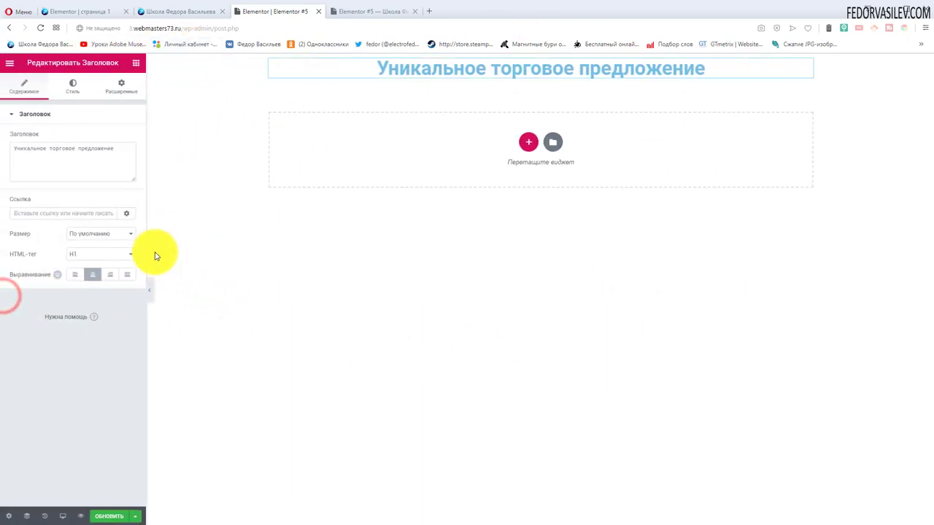
Step: Check the heading's style options, examine the first section's background on the sample page, and return to the editor
click(72, 89)
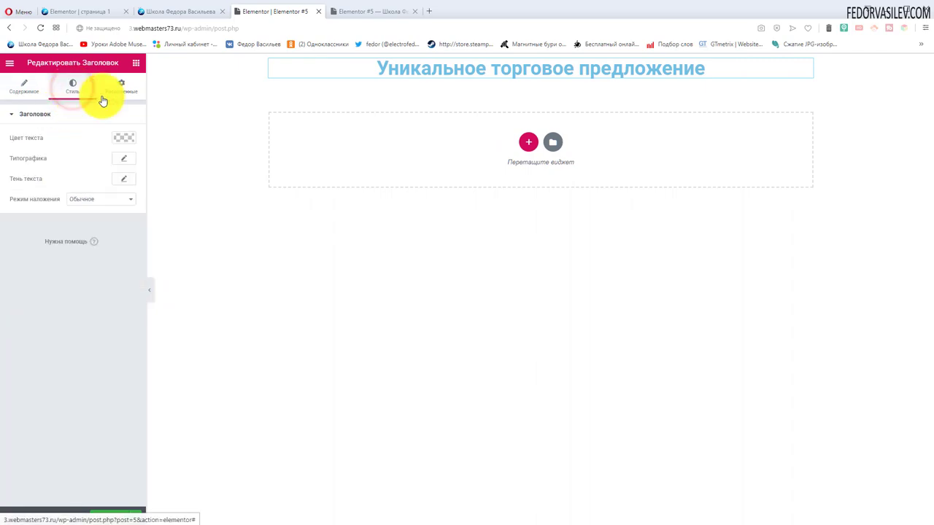
click(179, 12)
scroll(216, 248, up, 15)
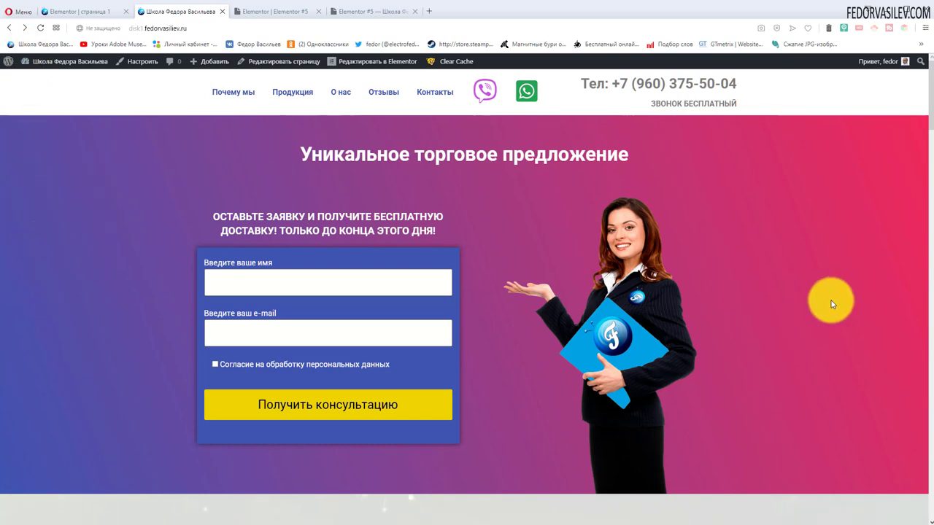
click(246, 11)
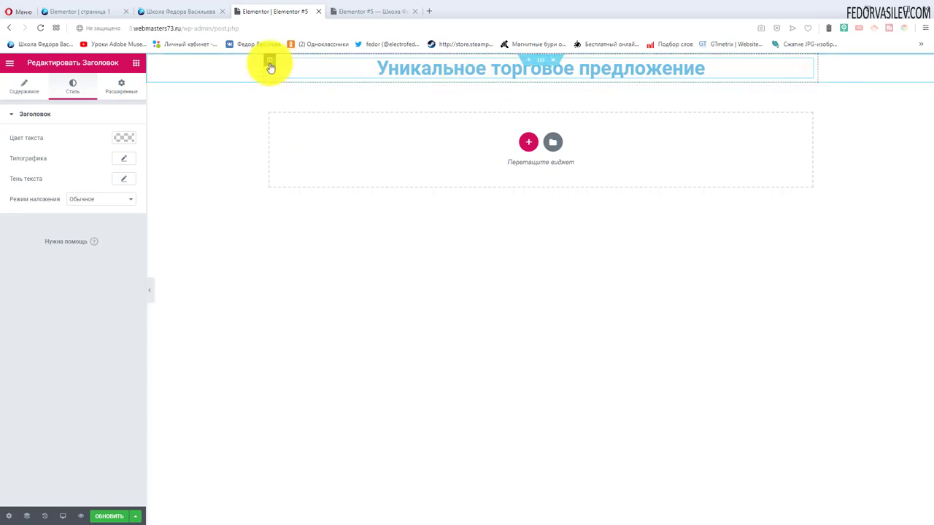
Step: Dismiss the context menu hint and open the settings of the section containing the headline
right_click(532, 64)
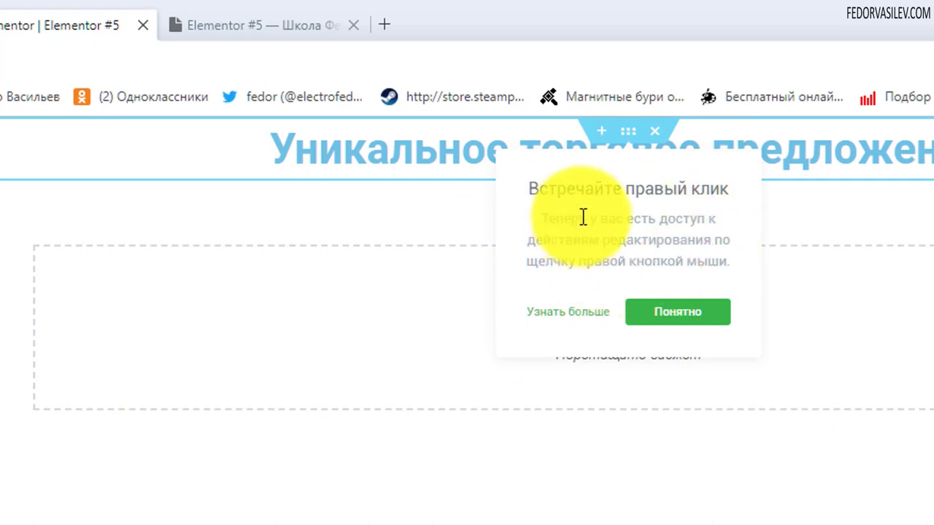
click(682, 313)
right_click(543, 65)
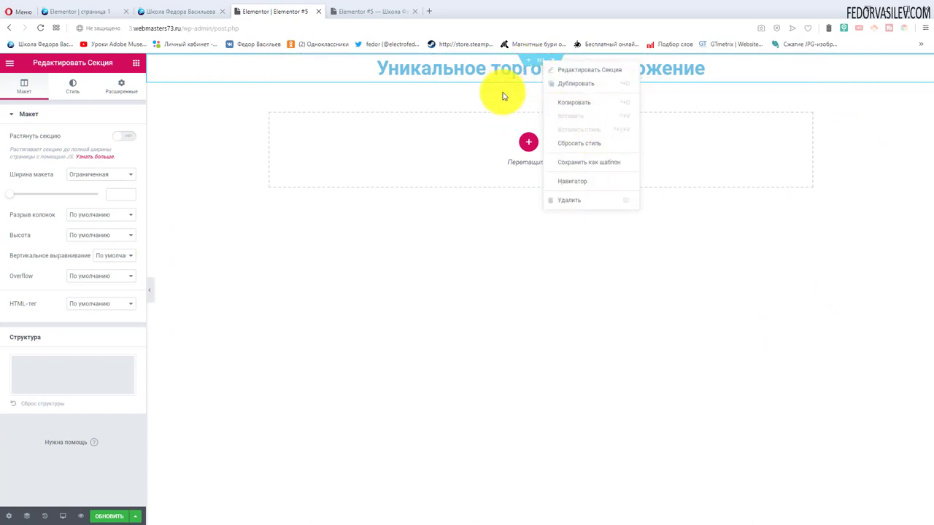
click(537, 69)
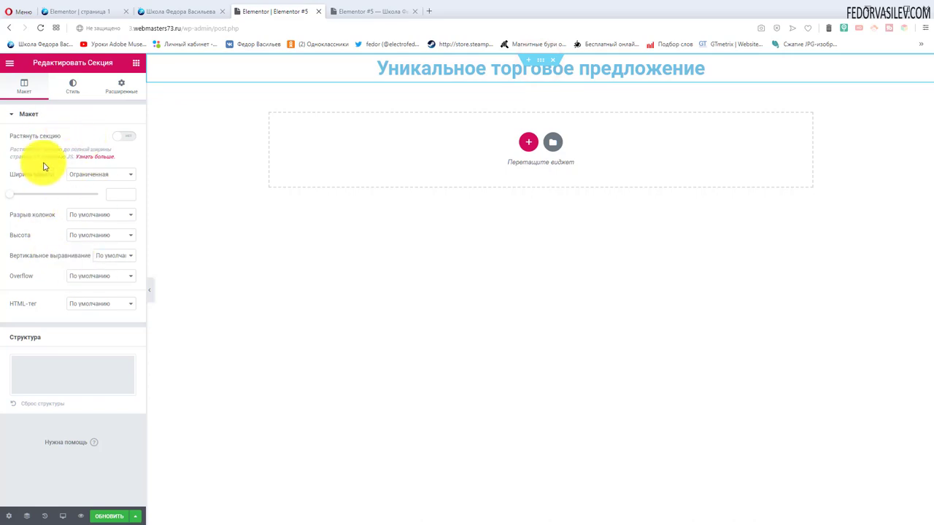
Step: Give the section a gradient background with preset blue #4054B2 as the first colour, keeping the default red second colour
click(71, 89)
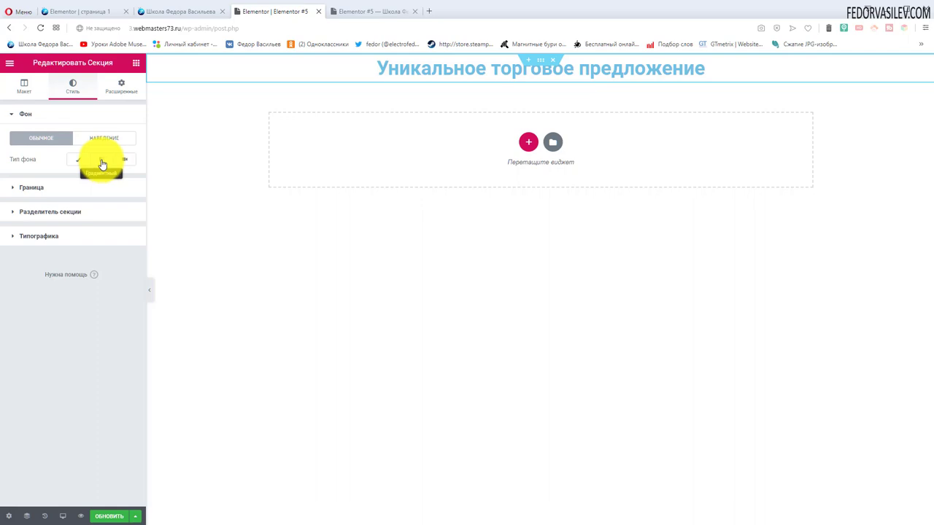
click(102, 164)
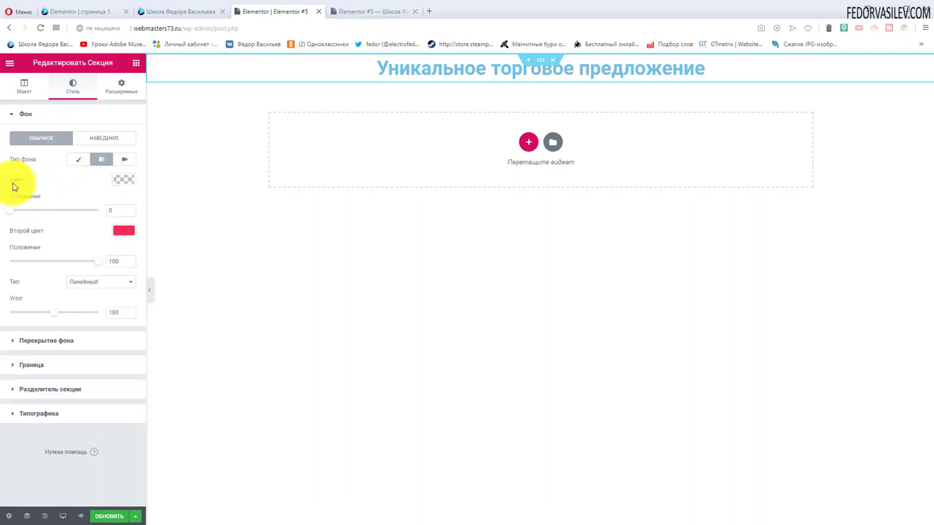
click(120, 180)
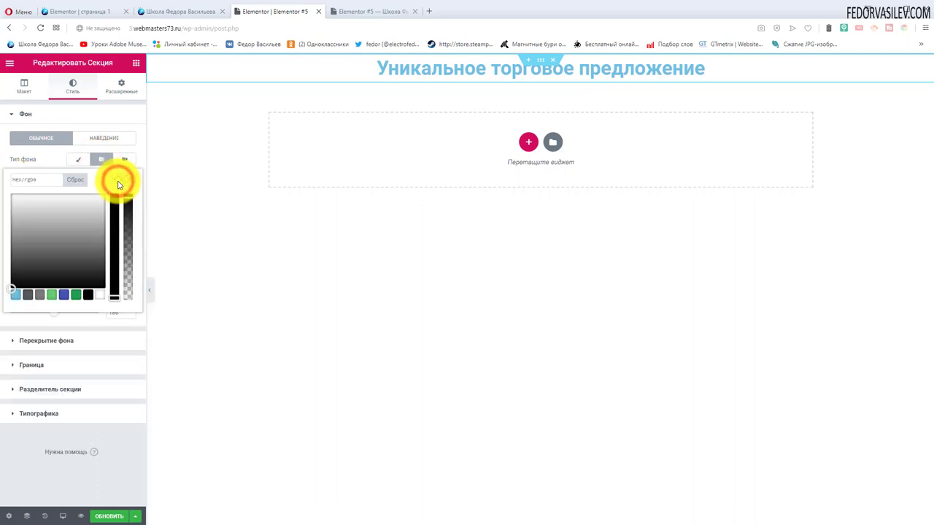
click(65, 295)
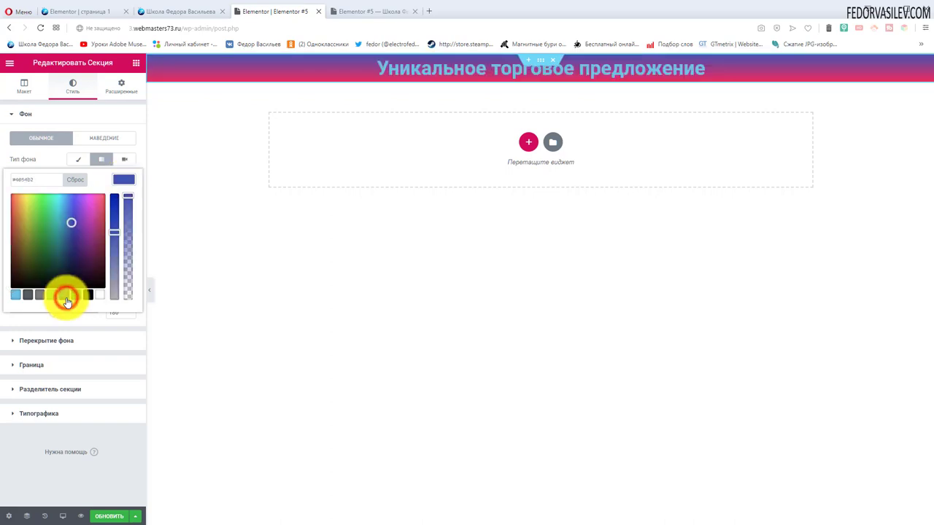
click(47, 159)
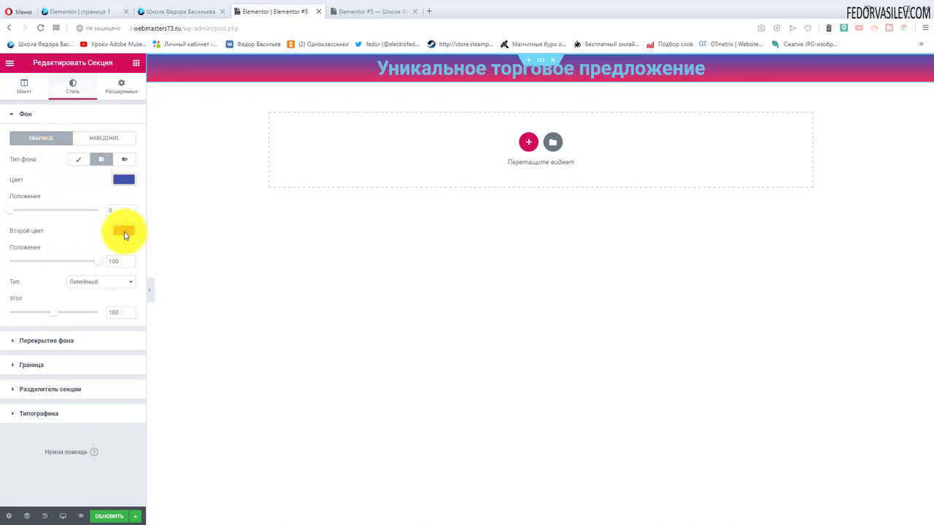
click(124, 235)
click(65, 189)
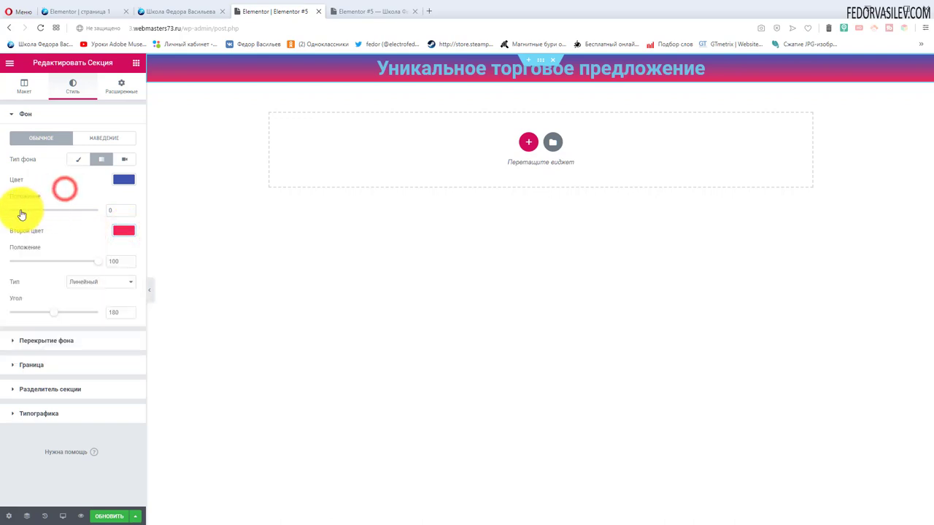
Step: Set the linear gradient's angle to 140 and compare the direction with the sample page's first section
mouse_move(16, 216)
mouse_down()
mouse_move(70, 217)
mouse_move(10, 215)
mouse_move(28, 215)
mouse_up()
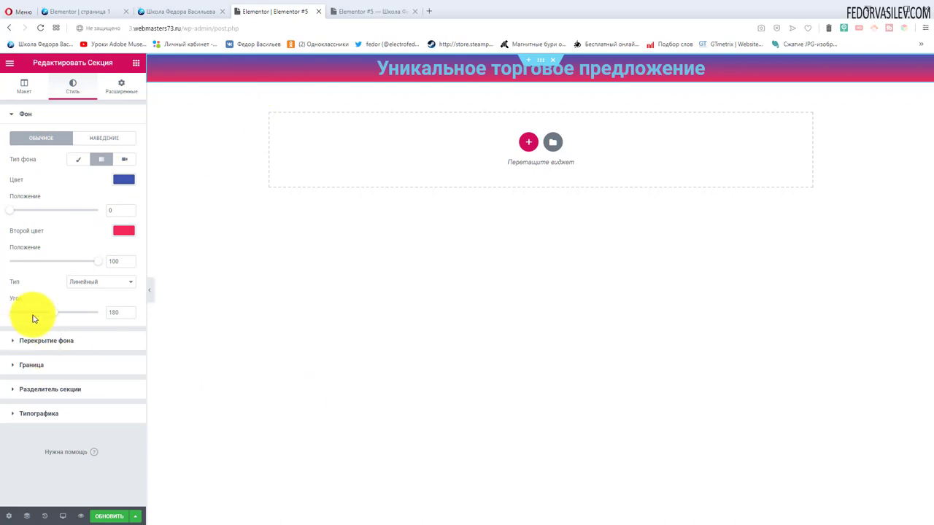
mouse_move(55, 315)
mouse_down()
mouse_move(66, 320)
mouse_move(46, 318)
mouse_up()
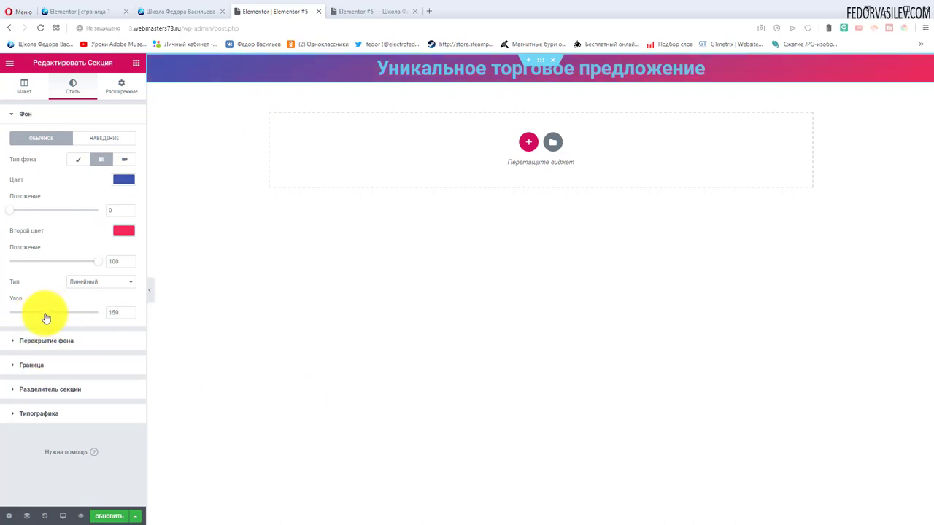
click(163, 11)
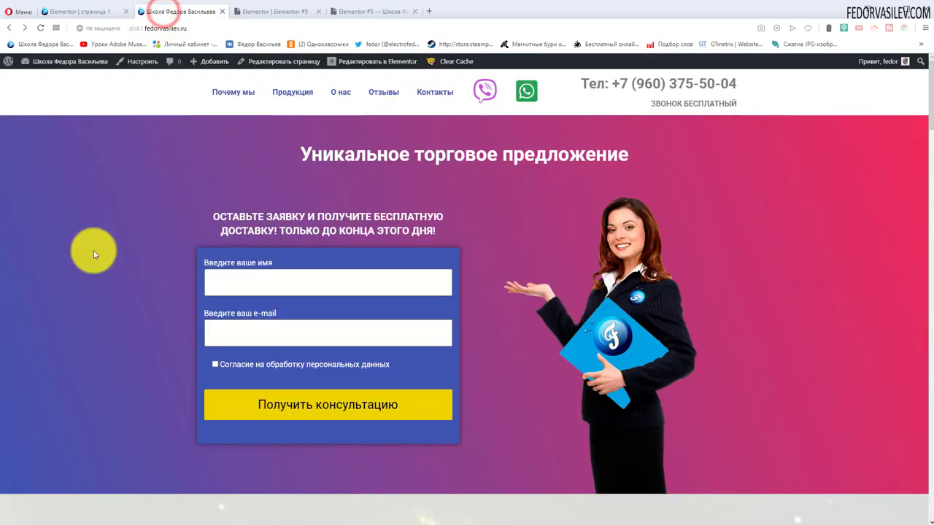
click(289, 15)
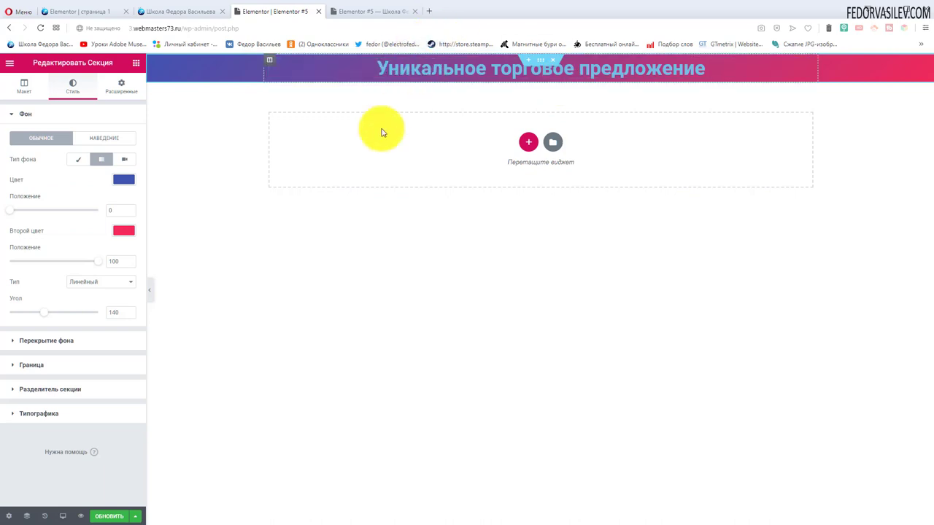
double_click(117, 312)
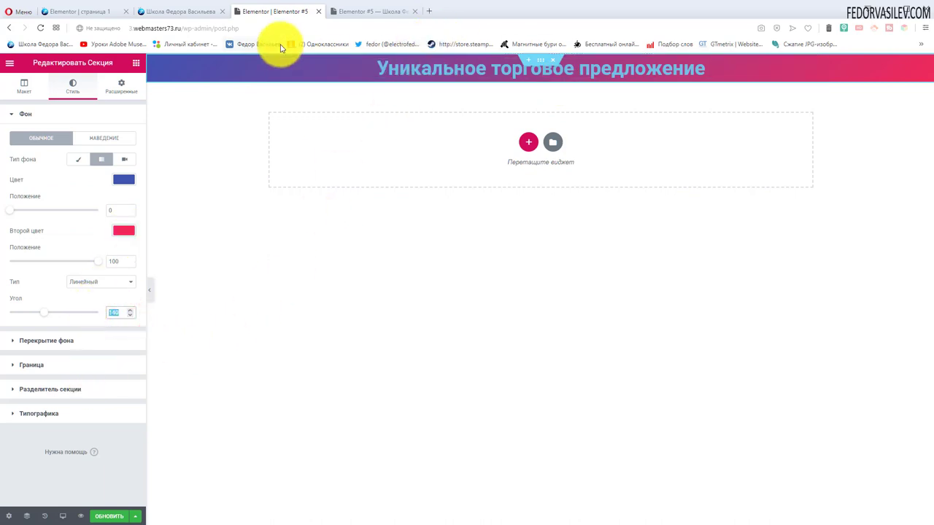
Step: Check the headline spacing on the sample page, then unlink the section's inner padding and set its top and bottom to 50 px
click(184, 11)
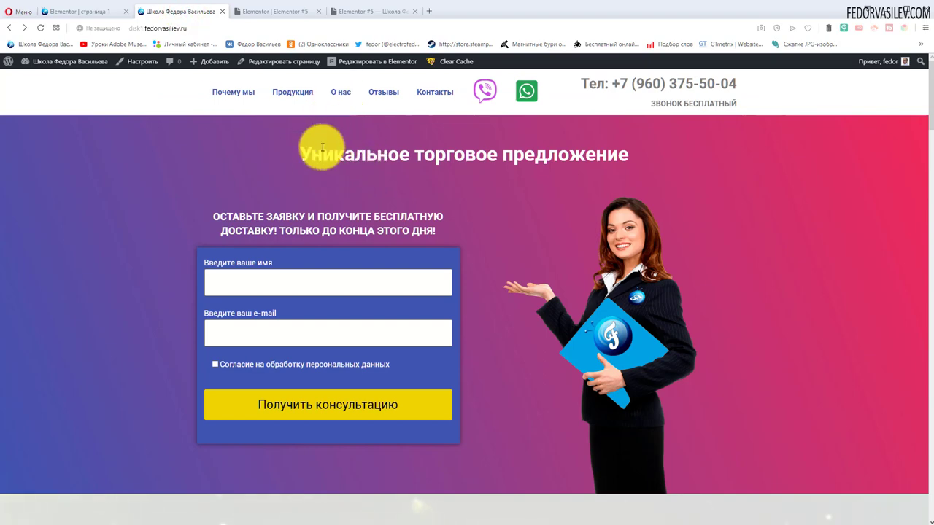
click(290, 11)
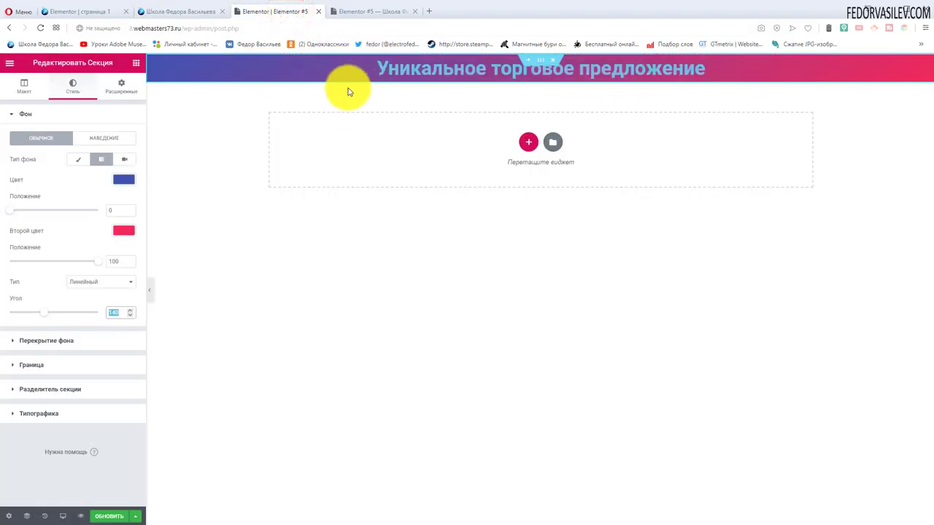
click(122, 95)
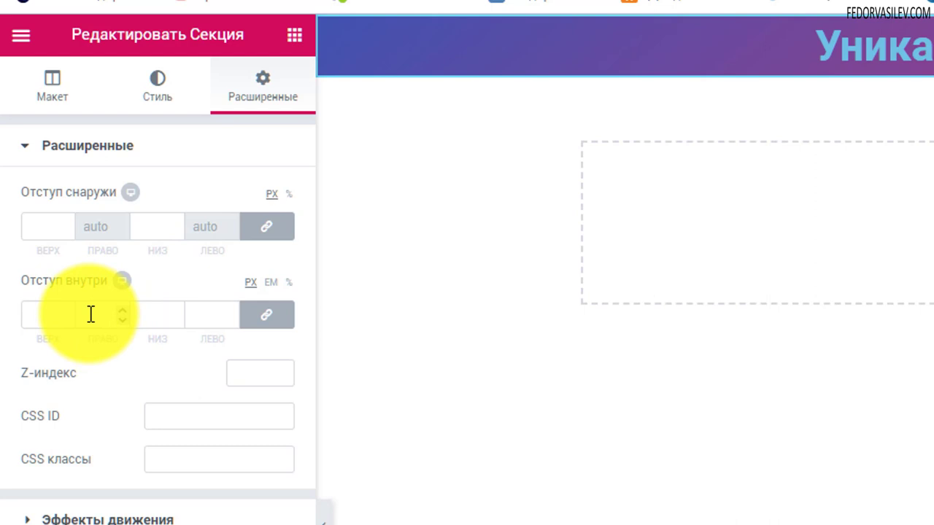
click(269, 319)
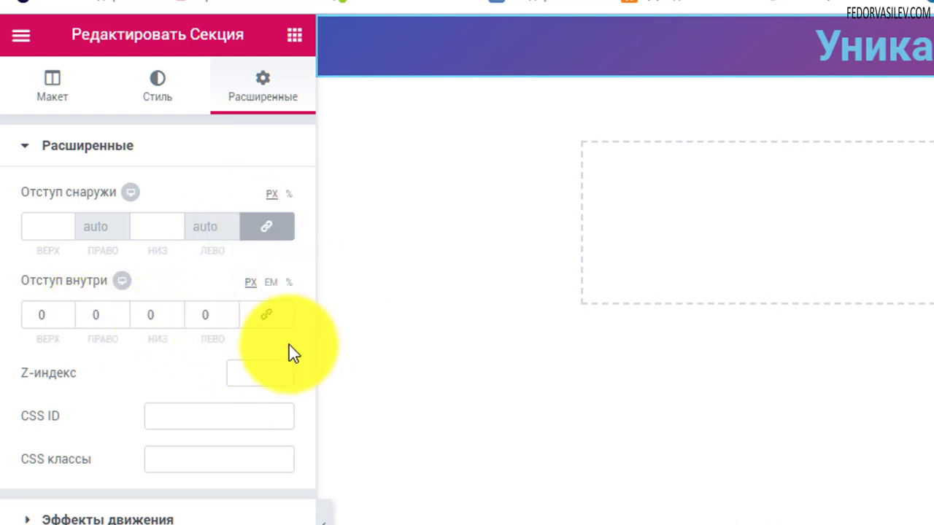
click(32, 317)
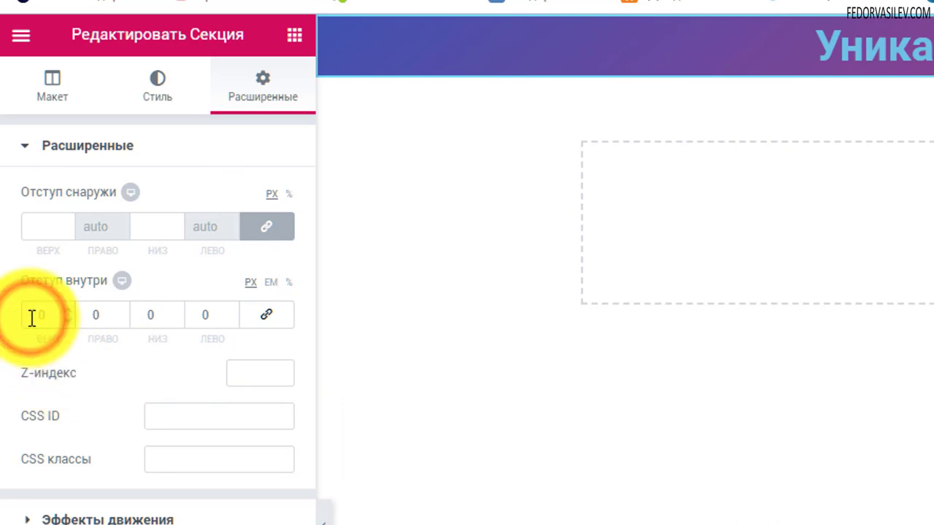
text(5)
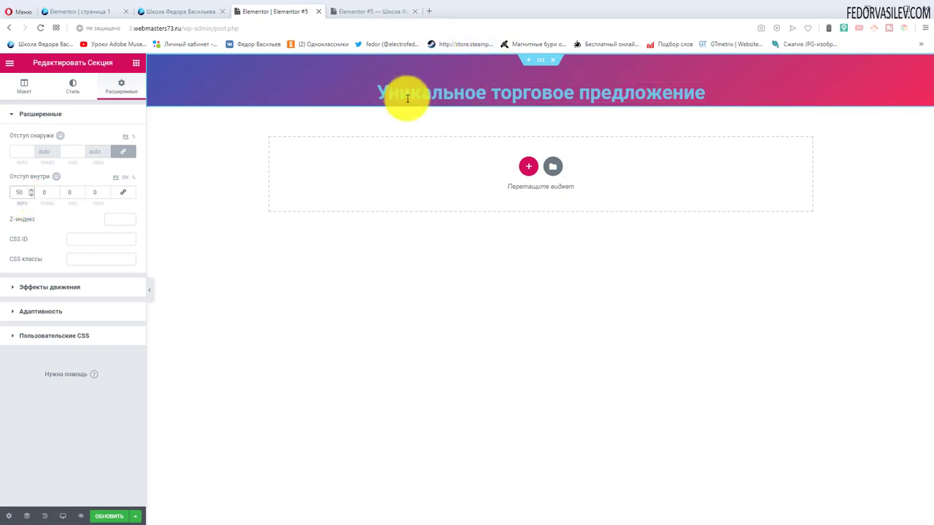
click(63, 192)
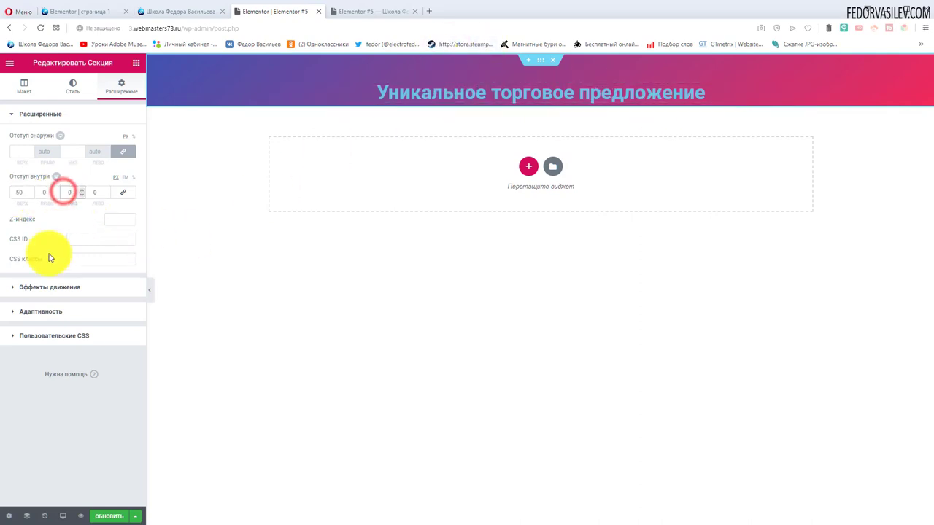
text(50)
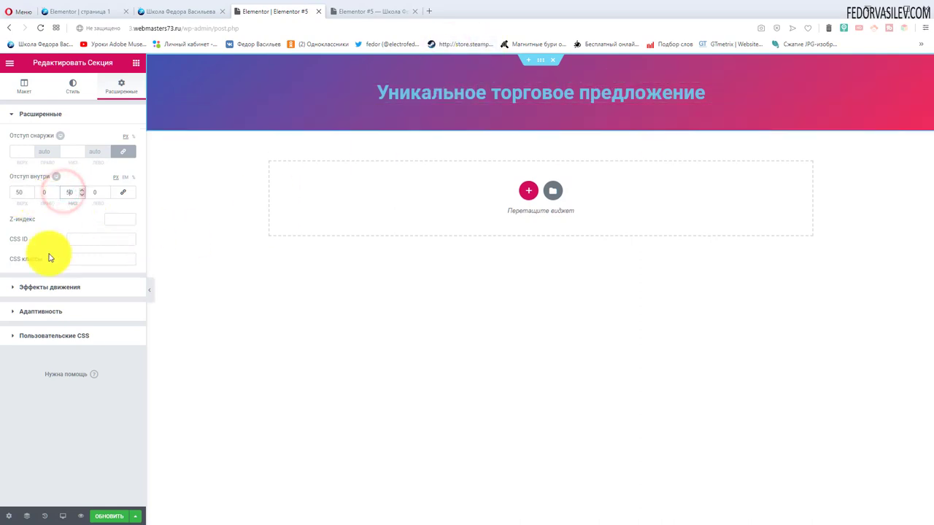
Step: Link the section's inner padding values so all four sides take 50 px, and unlink them again
click(122, 193)
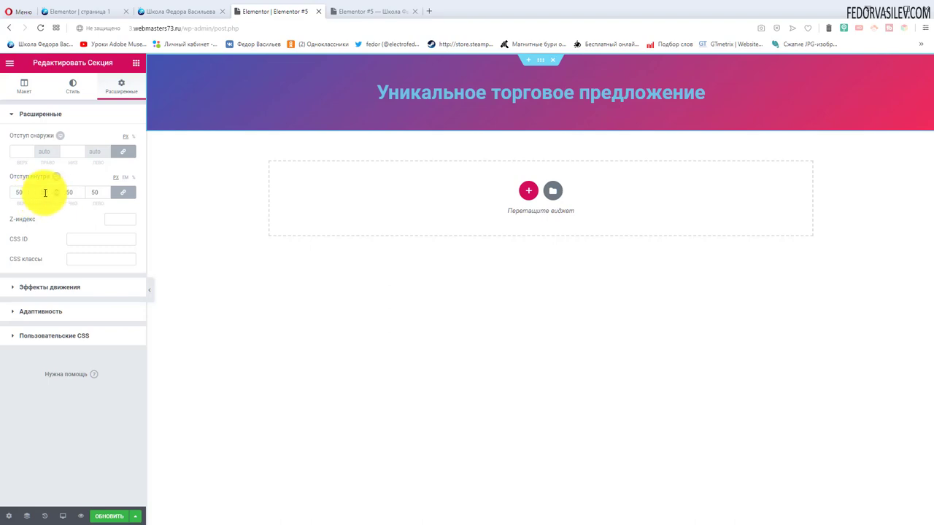
click(126, 193)
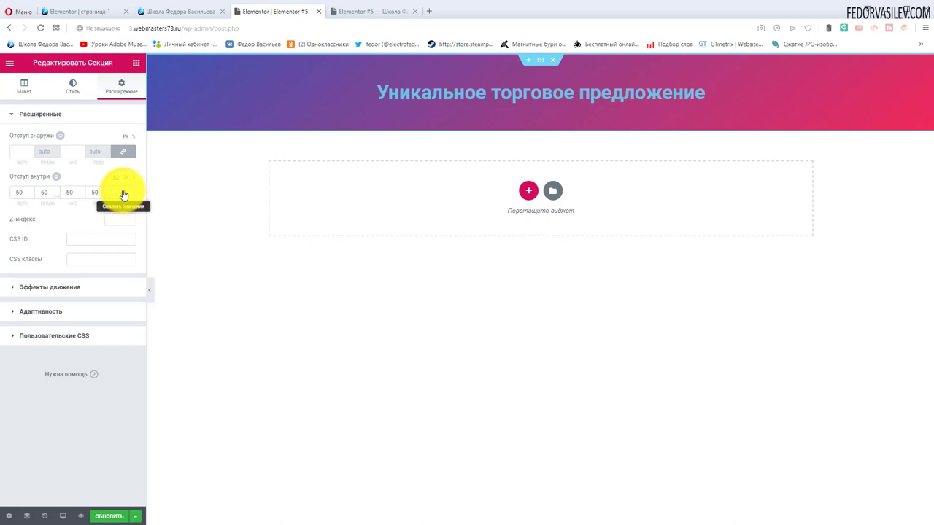
Step: Set the section's left and right inner padding to 0, keeping 50 px above and below the headline
click(95, 194)
text(0)
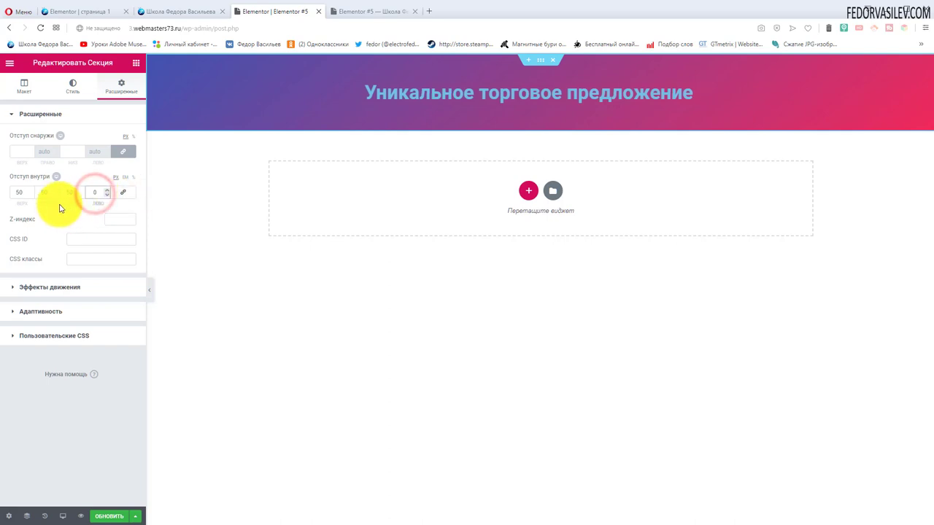
click(45, 193)
text(0)
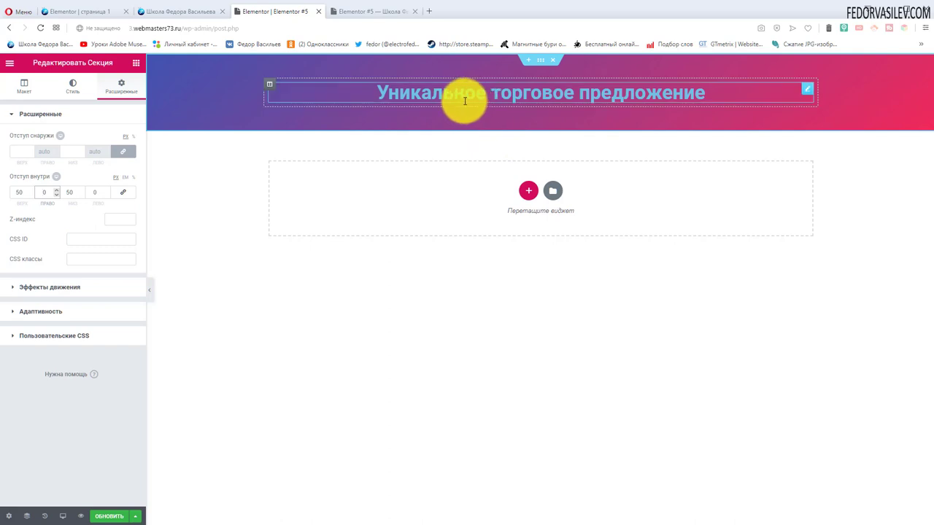
Step: Set the text colour of the headline "Уникальное торговое предложение" to the preset white #ffffff
click(399, 93)
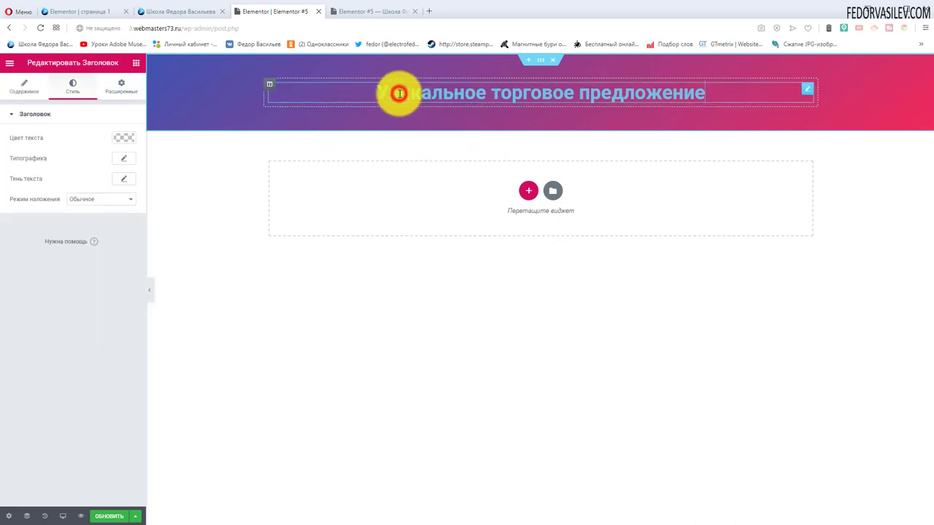
click(124, 138)
click(103, 253)
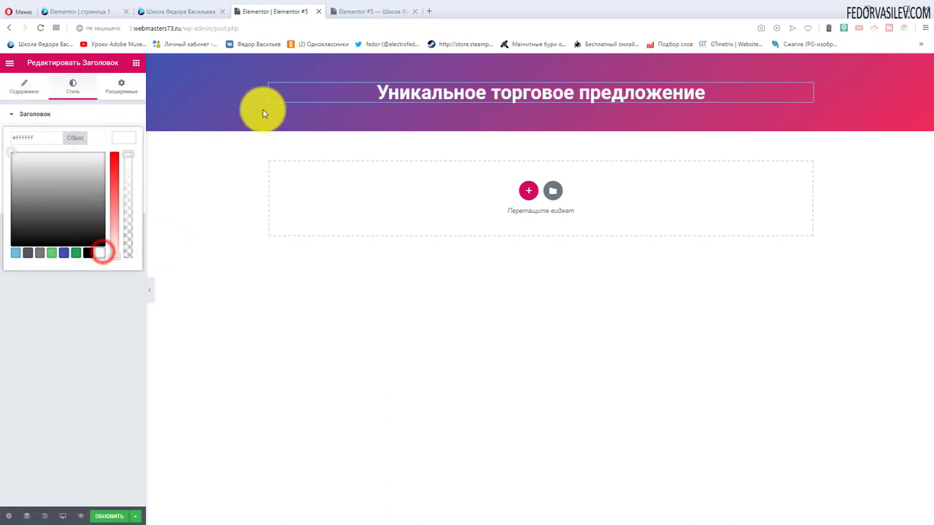
click(435, 344)
Step: Update the page, check the headline section on the live Elementor #5 page and return to the editor
click(107, 517)
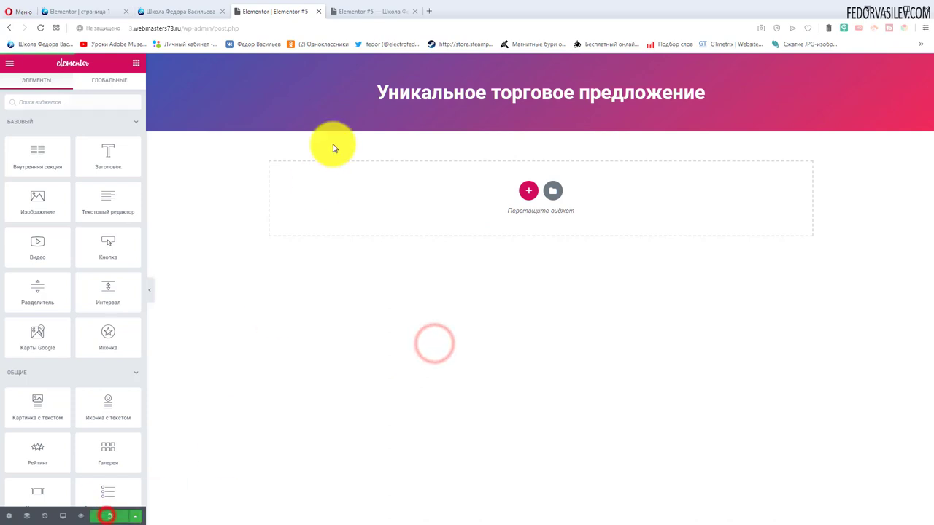
click(365, 12)
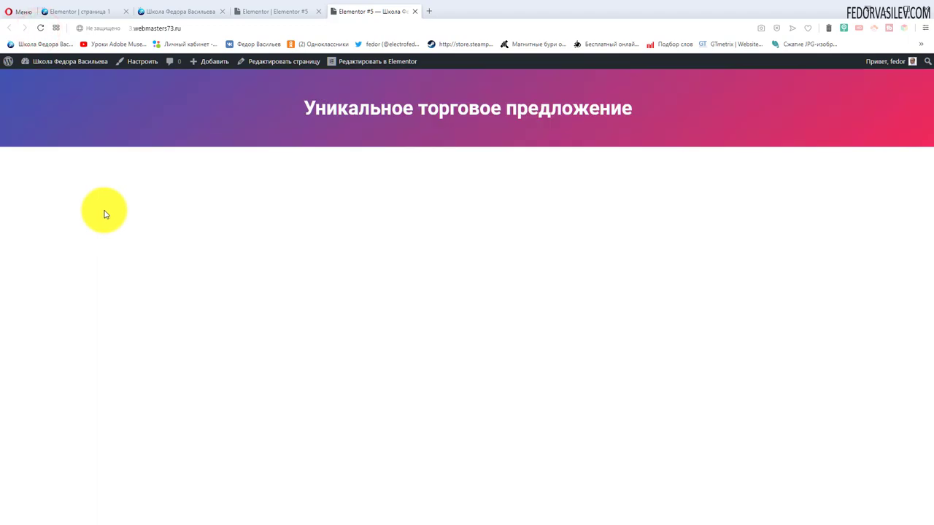
click(257, 12)
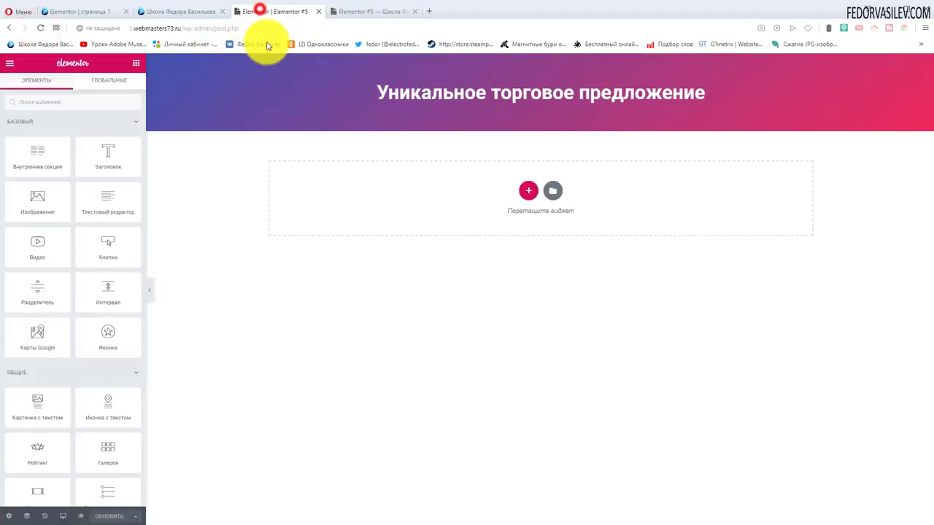
Step: Set the headline's typography font family to the Google font Roboto, searching the font list for "robo"
click(396, 89)
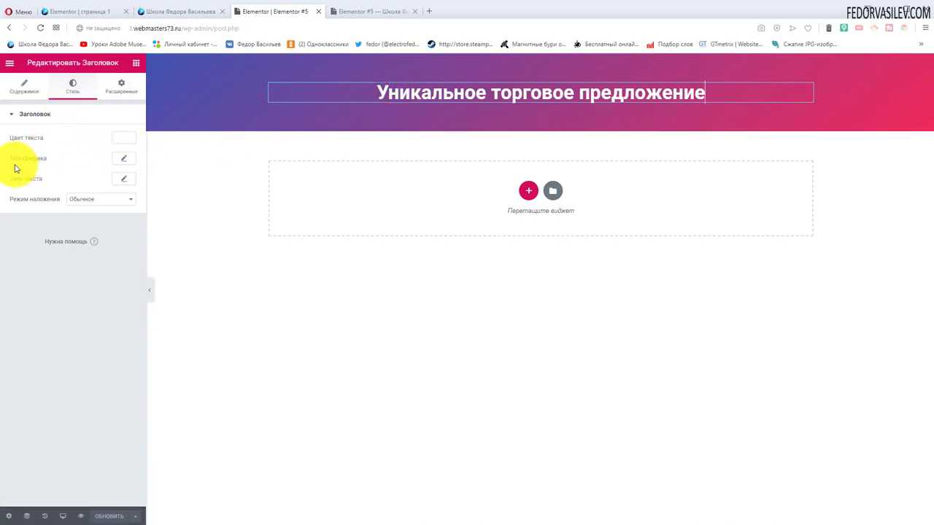
click(124, 160)
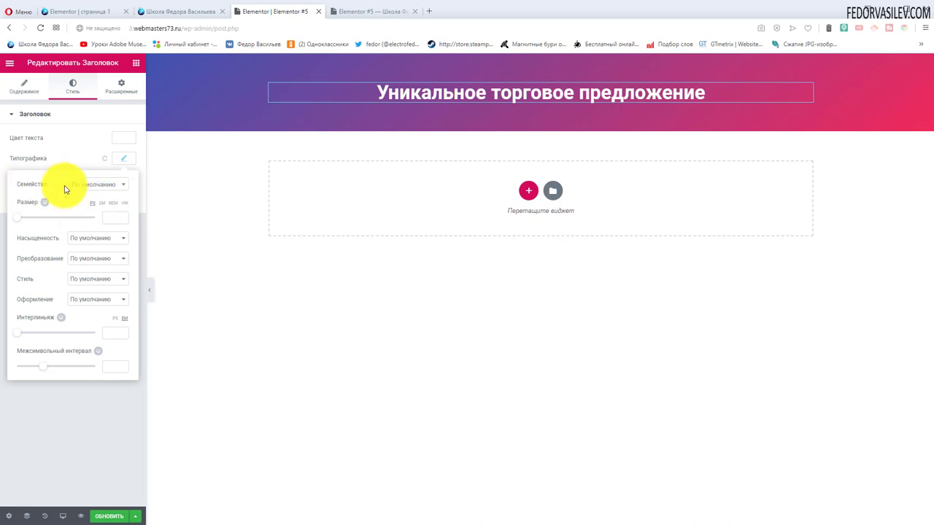
click(93, 187)
mouse_move(125, 218)
mouse_down()
mouse_move(118, 291)
mouse_move(121, 223)
mouse_move(112, 228)
mouse_up()
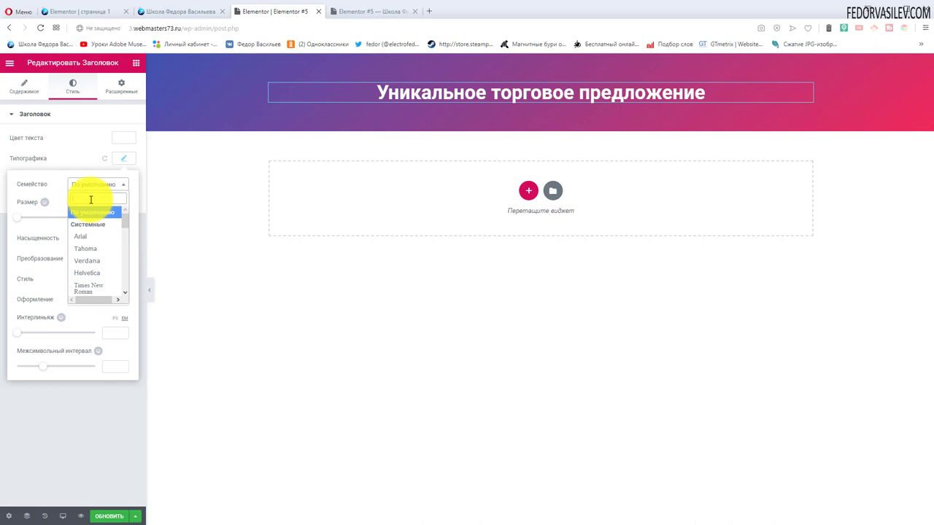
text(robo)
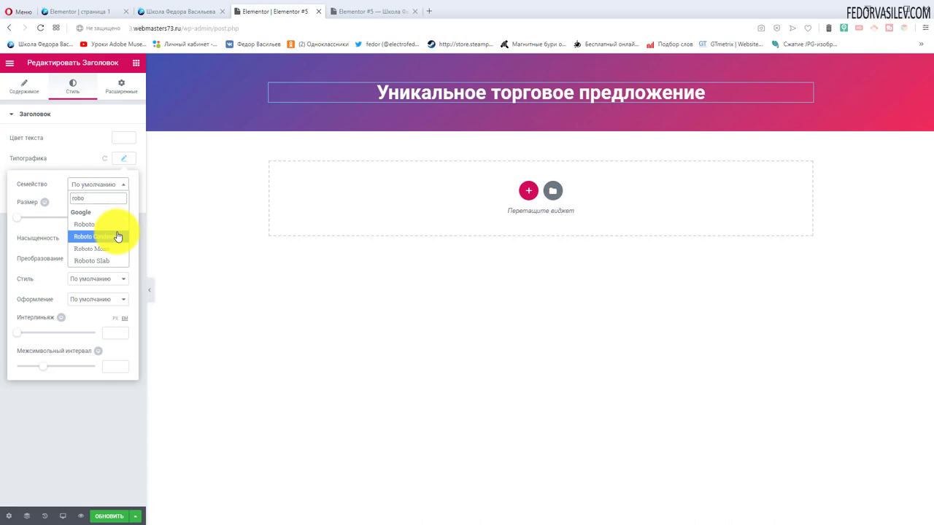
click(83, 224)
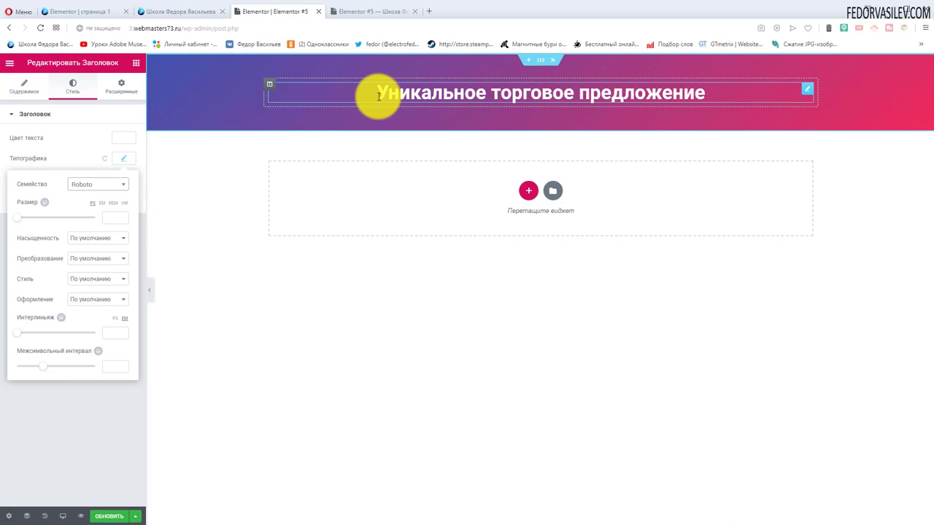
Step: Examine the headings throughout the sample page for font consistency, then return to the editor and close the headline's typography settings
click(191, 11)
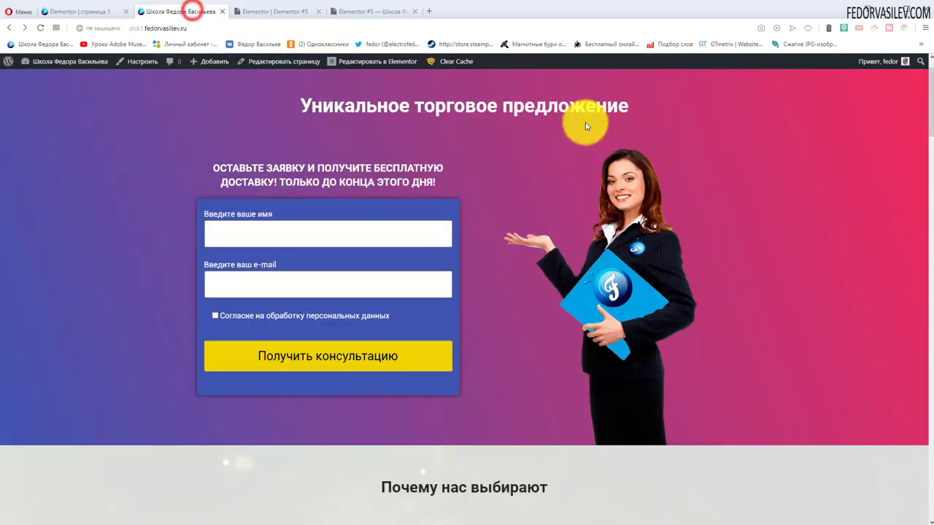
scroll(569, 160, down, 3)
scroll(541, 208, down, 7)
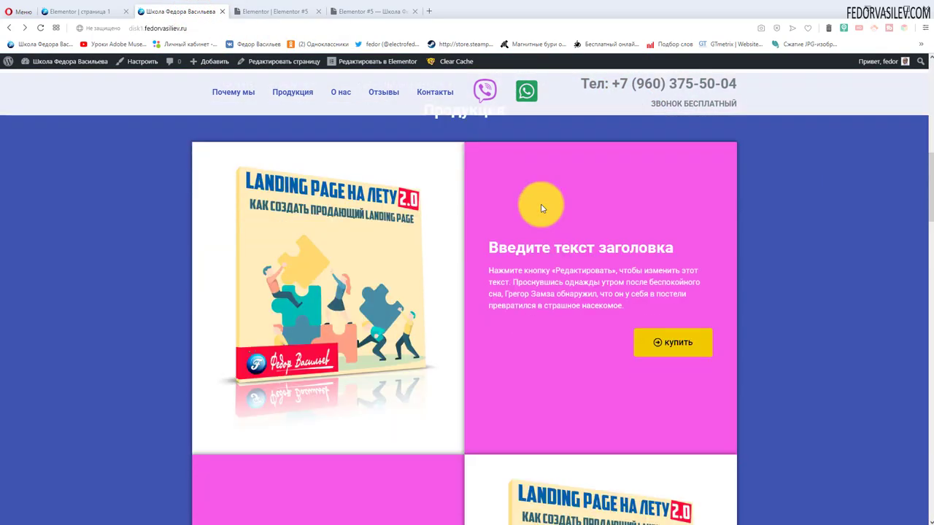
scroll(459, 187, down, 6)
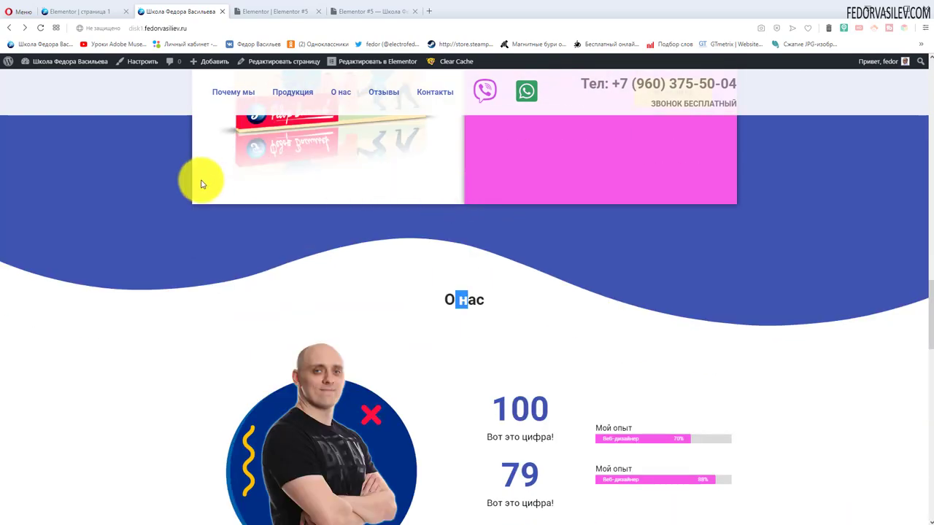
scroll(175, 185, up, 8)
scroll(176, 185, up, 10)
click(256, 11)
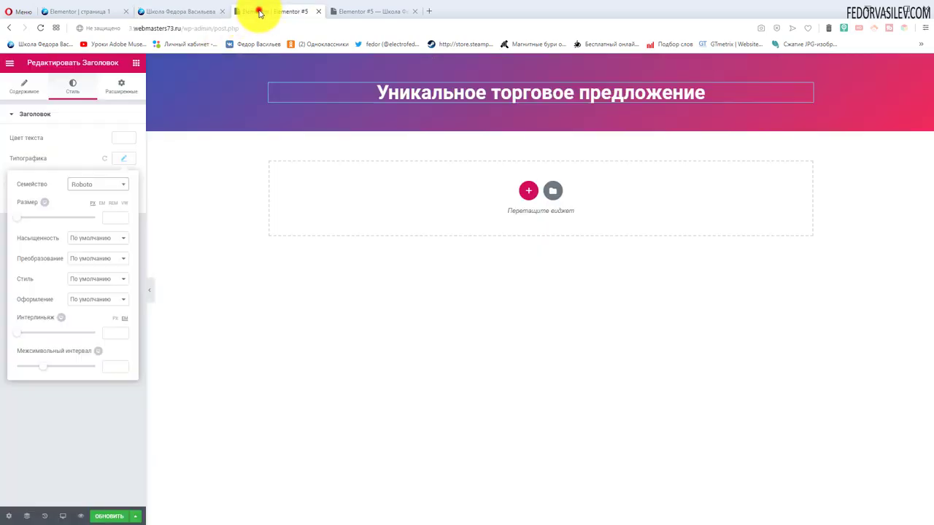
click(87, 156)
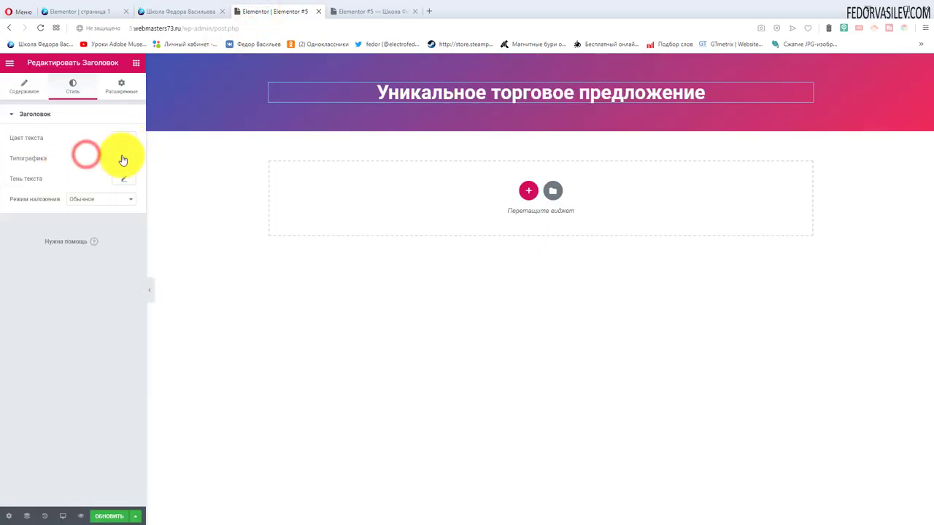
Step: Compare the rebuilt headline section with the first section of the sample page, including its form and image
key(ctrl+shift+Tab)
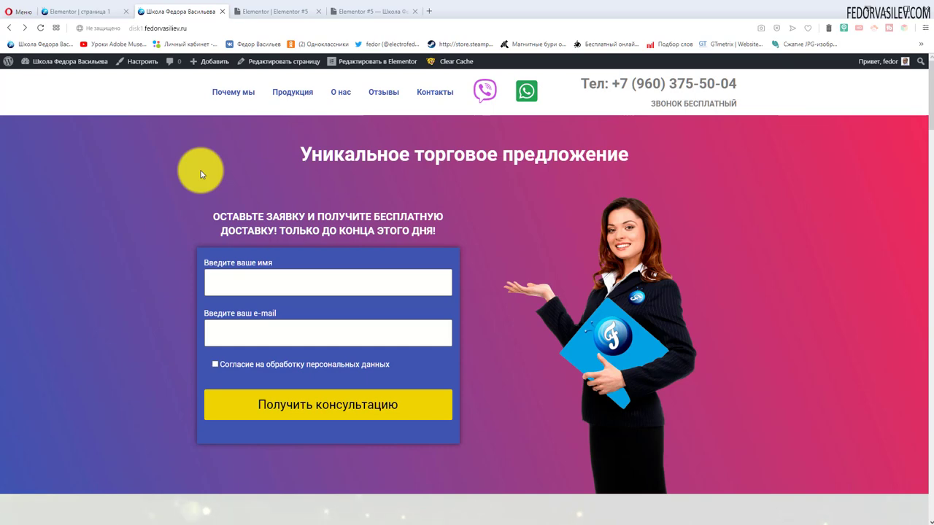
click(259, 16)
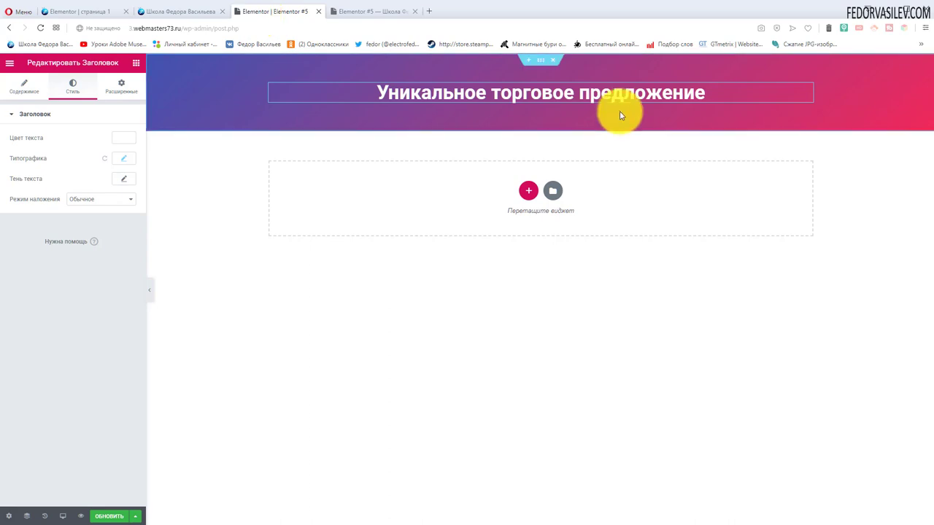
click(185, 11)
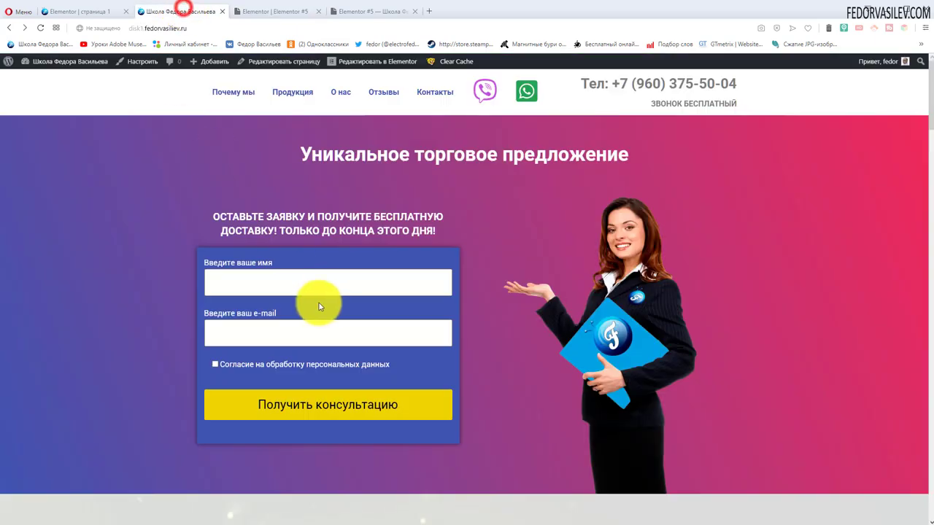